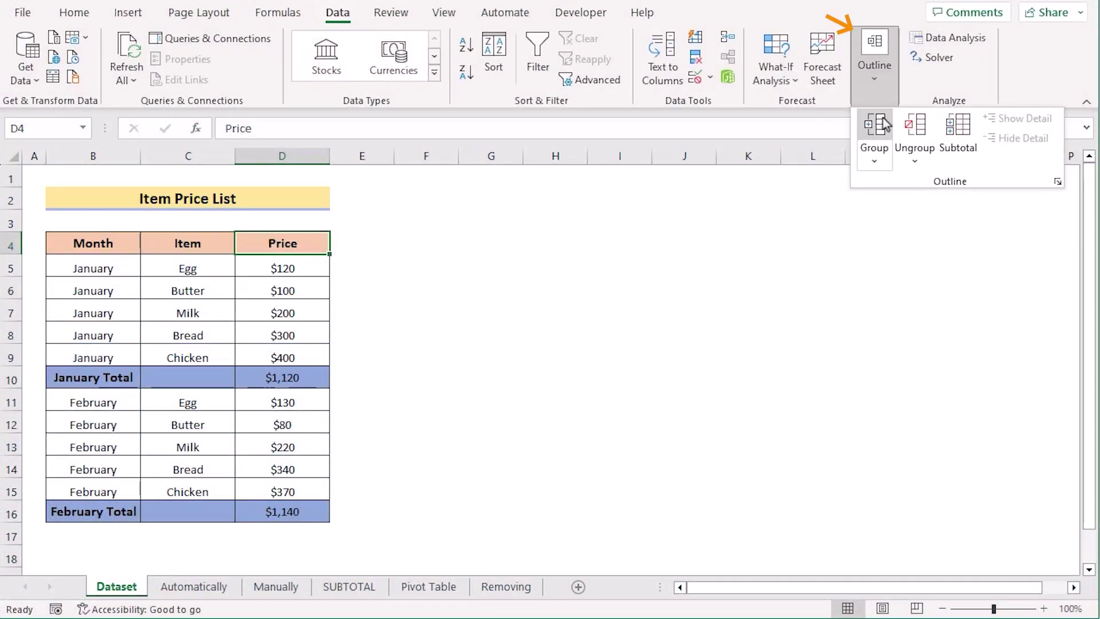
Apply Auto Outline from the Group dropdown to the Dataset sheet's price table
click(875, 161)
click(868, 214)
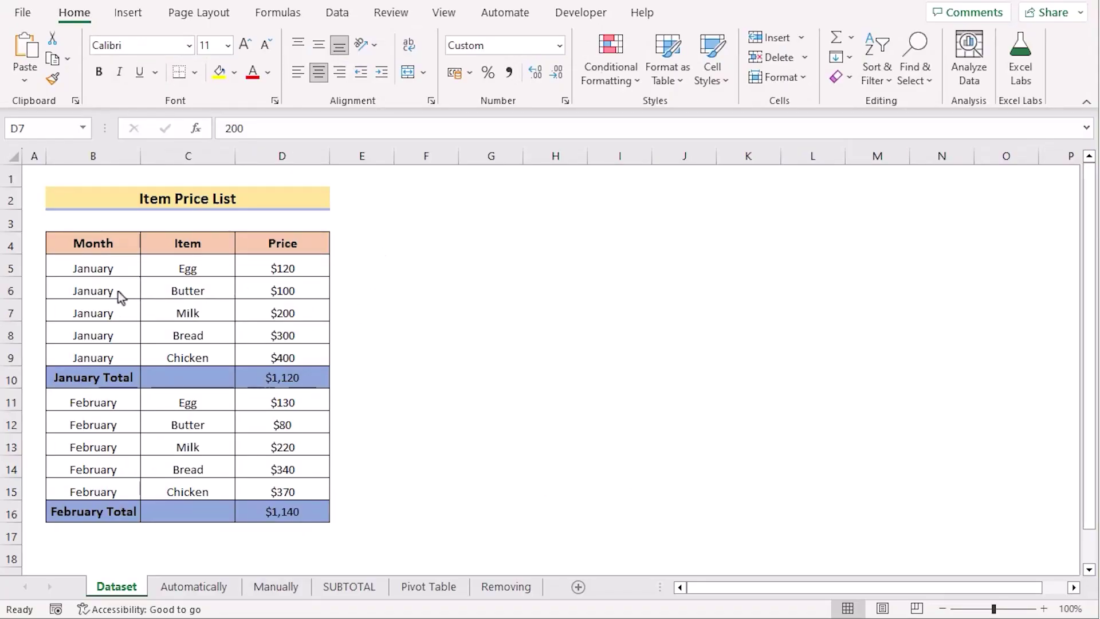
Highlight the Month, Item and Price headers, columns B–D, and the January Total row
click(122, 247)
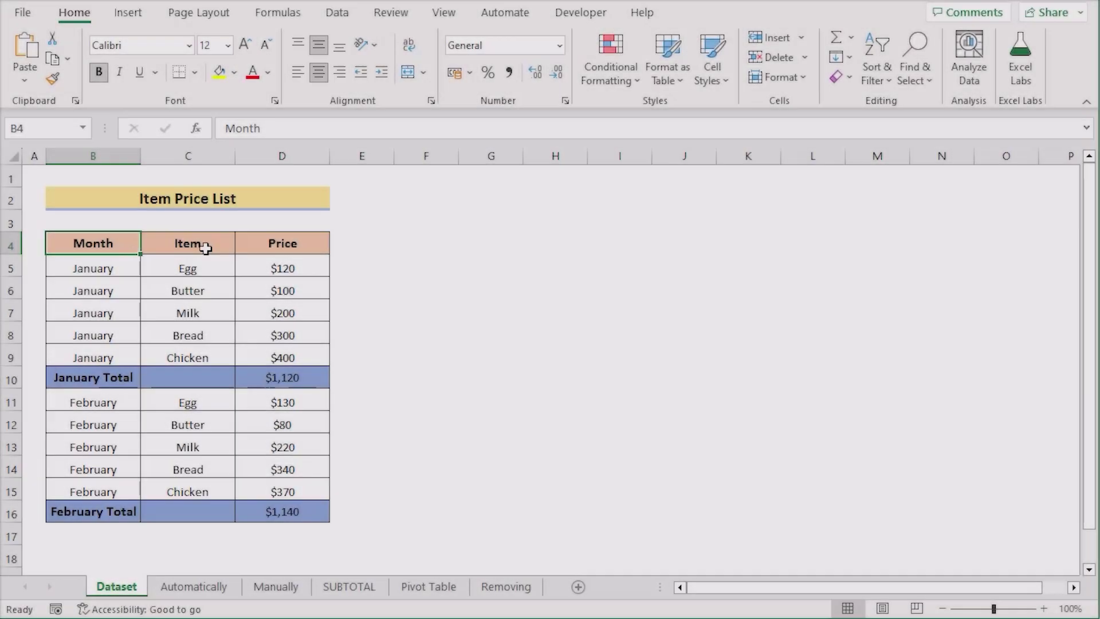
click(216, 245)
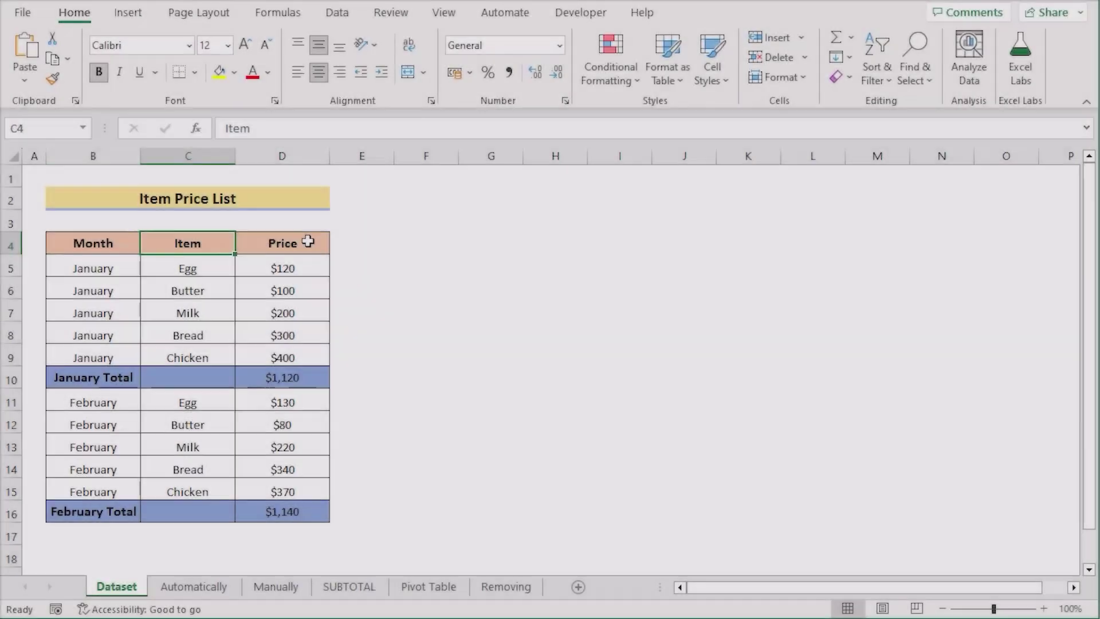
click(308, 241)
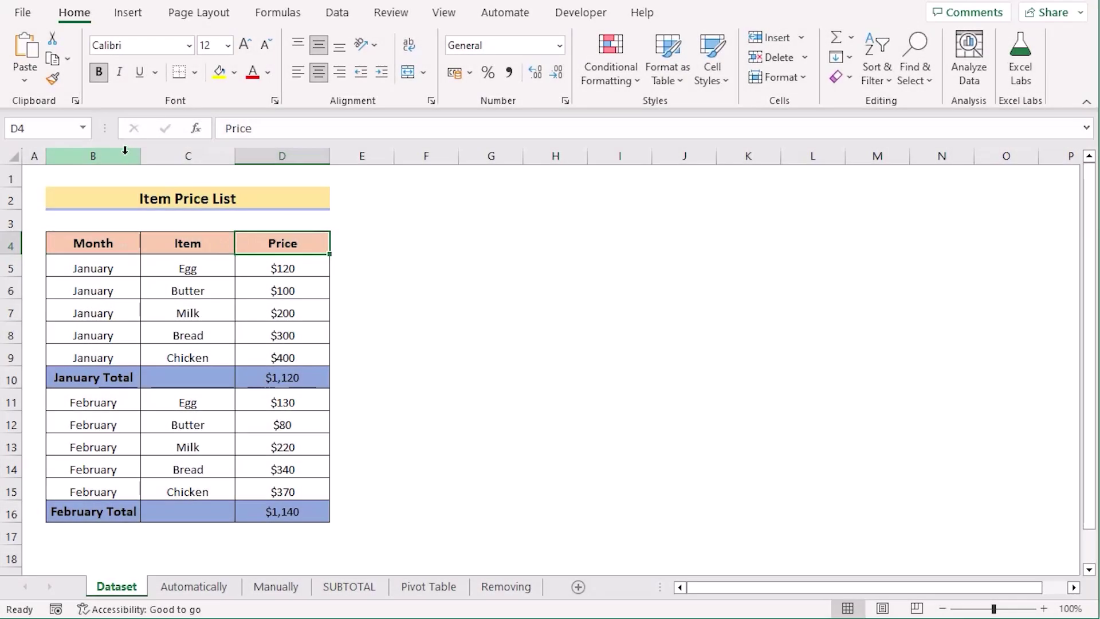
click(125, 155)
click(166, 154)
click(253, 153)
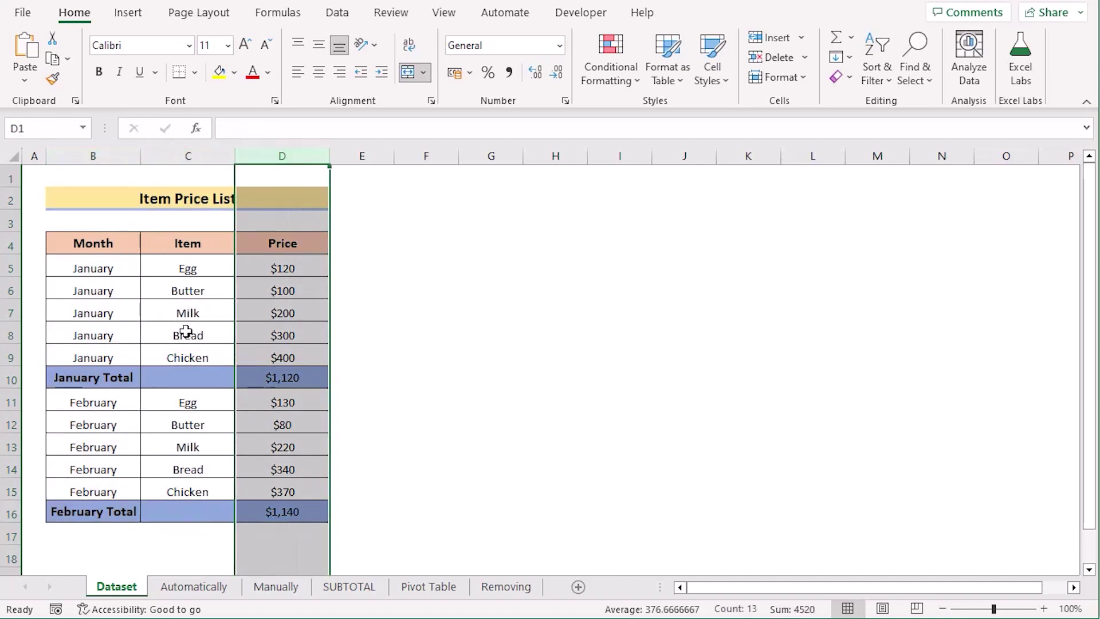
click(140, 371)
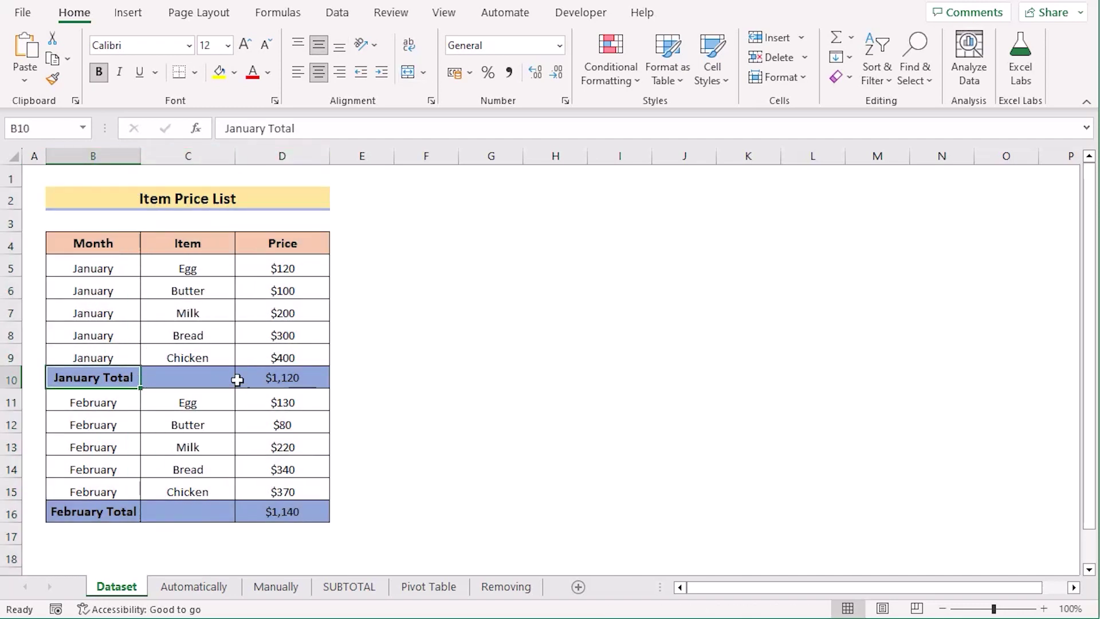
shift+click(289, 378)
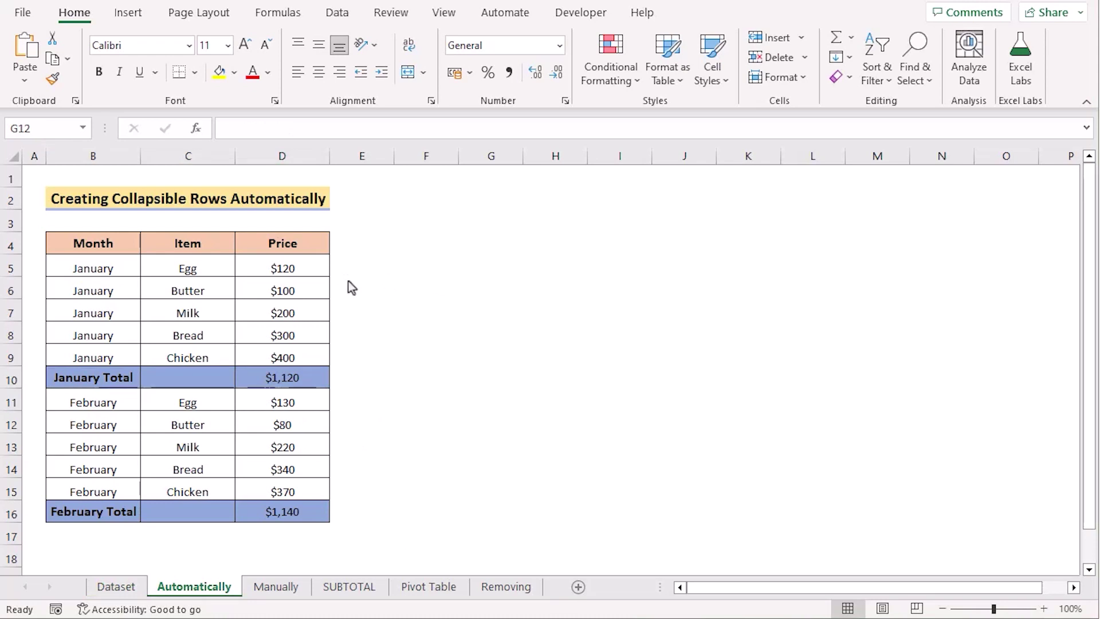
Apply Auto Outline so rows 5–9 and 11–15 group under the January and February Totals
click(338, 14)
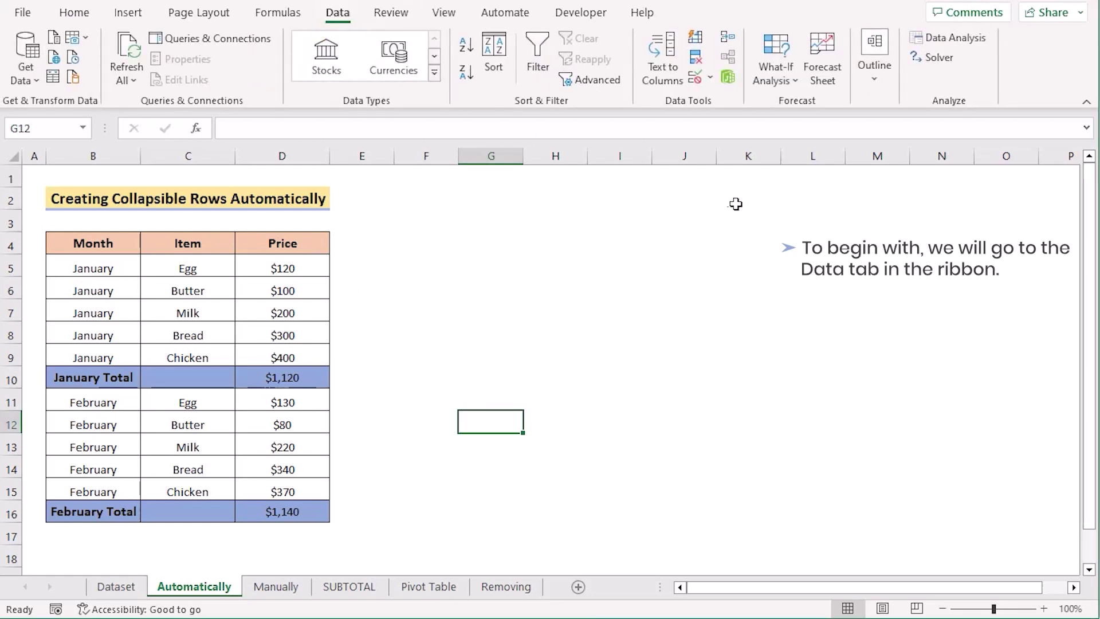
click(873, 81)
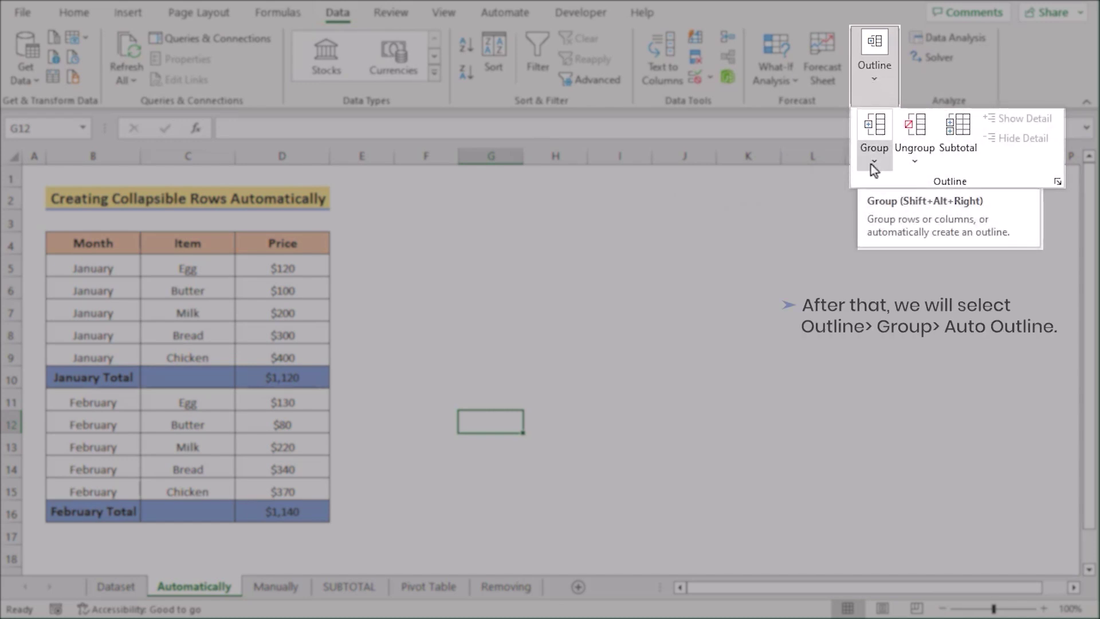
click(871, 164)
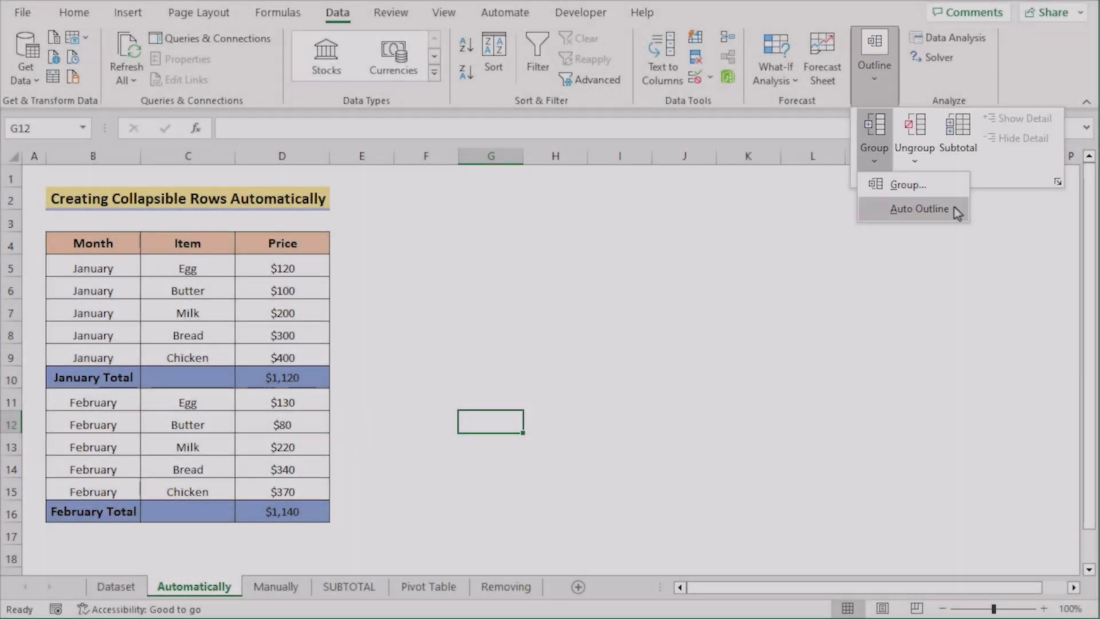
click(954, 207)
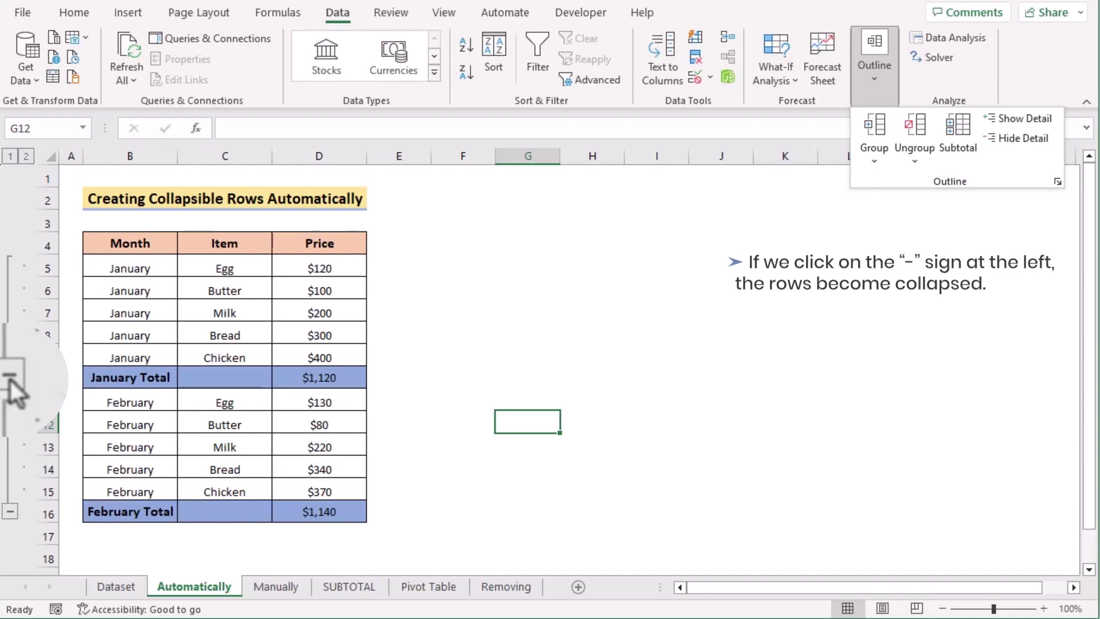
Collapse the January and February groups, then expand, collapse and re-expand January
click(10, 379)
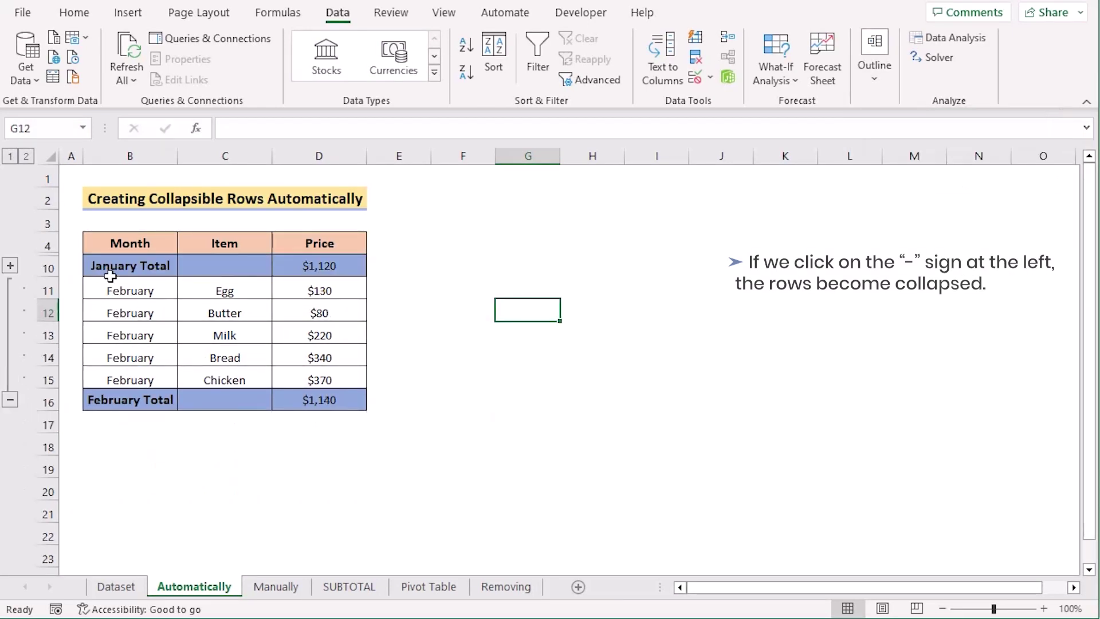
click(10, 400)
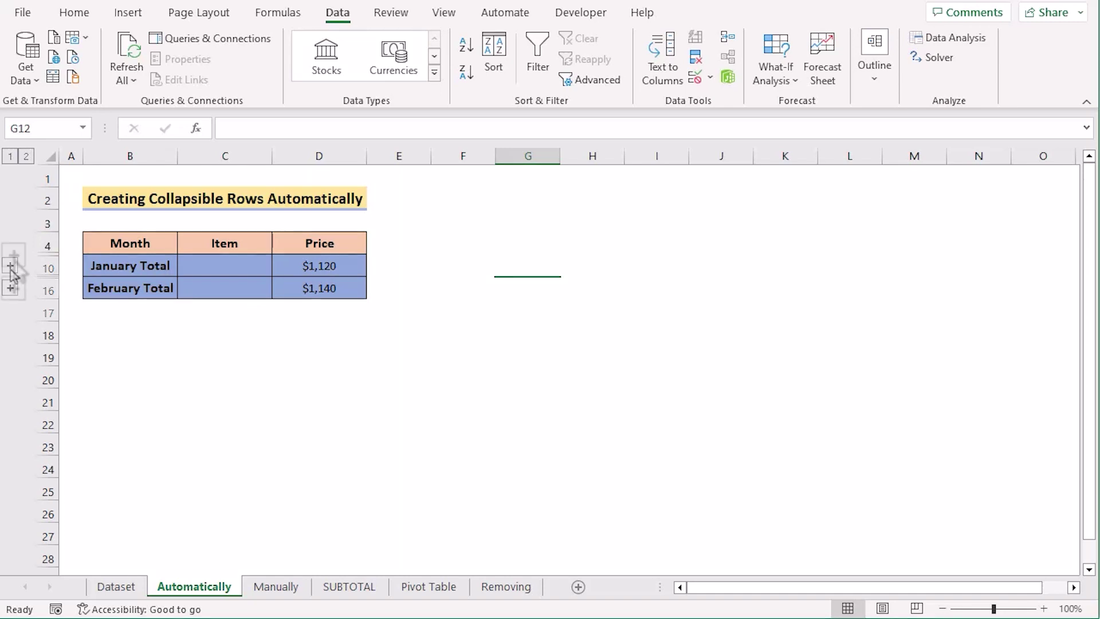
click(10, 265)
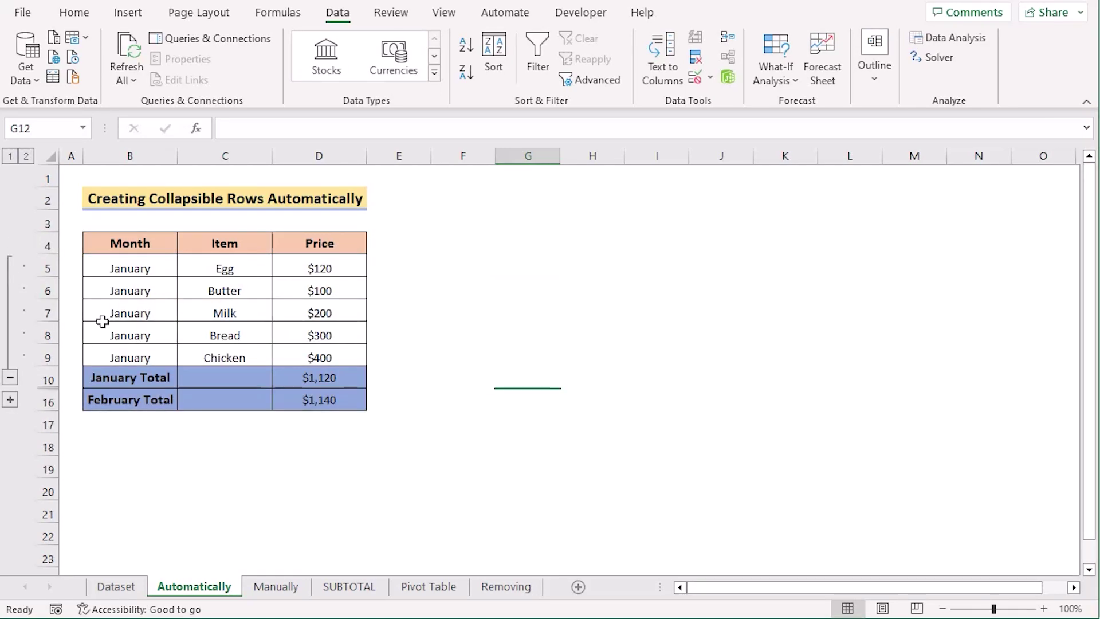
click(10, 380)
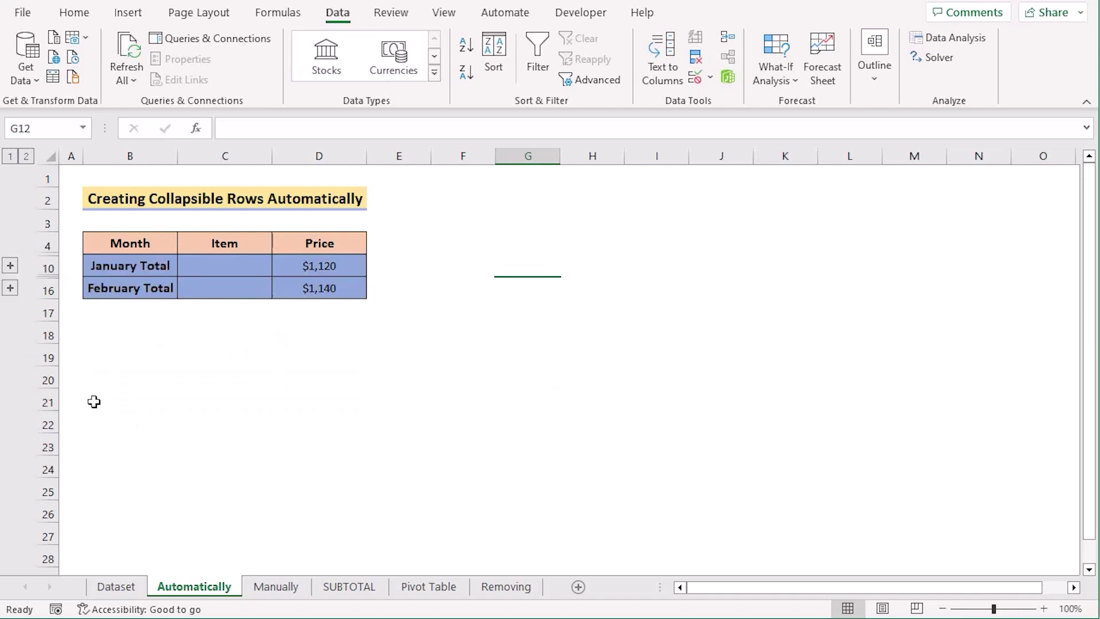
click(10, 265)
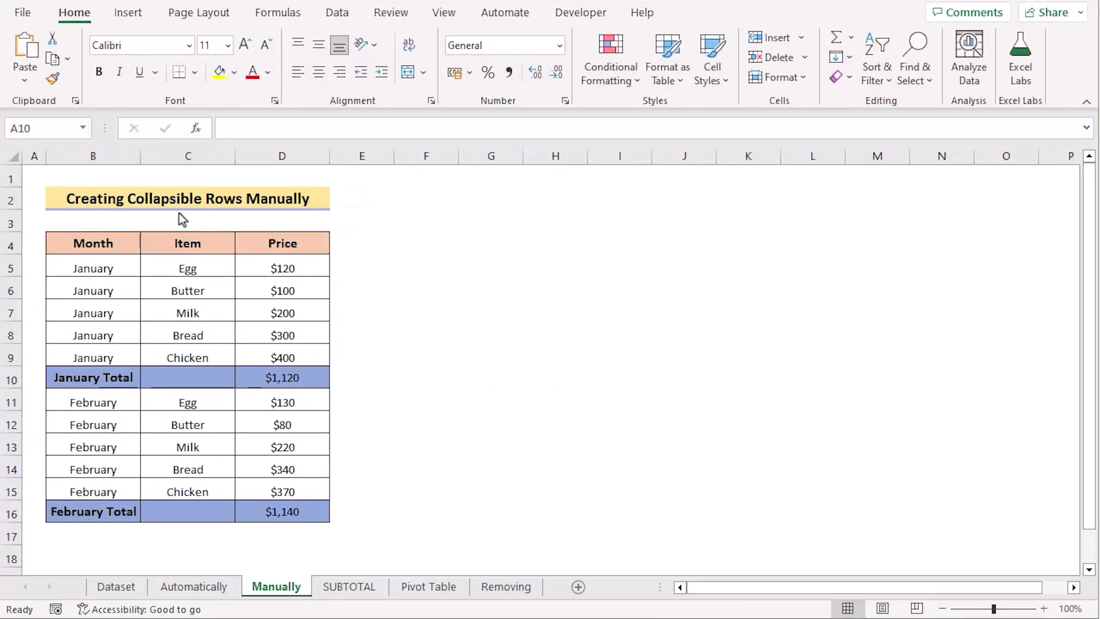
Select B5:D9 and group those rows under January Total
click(98, 266)
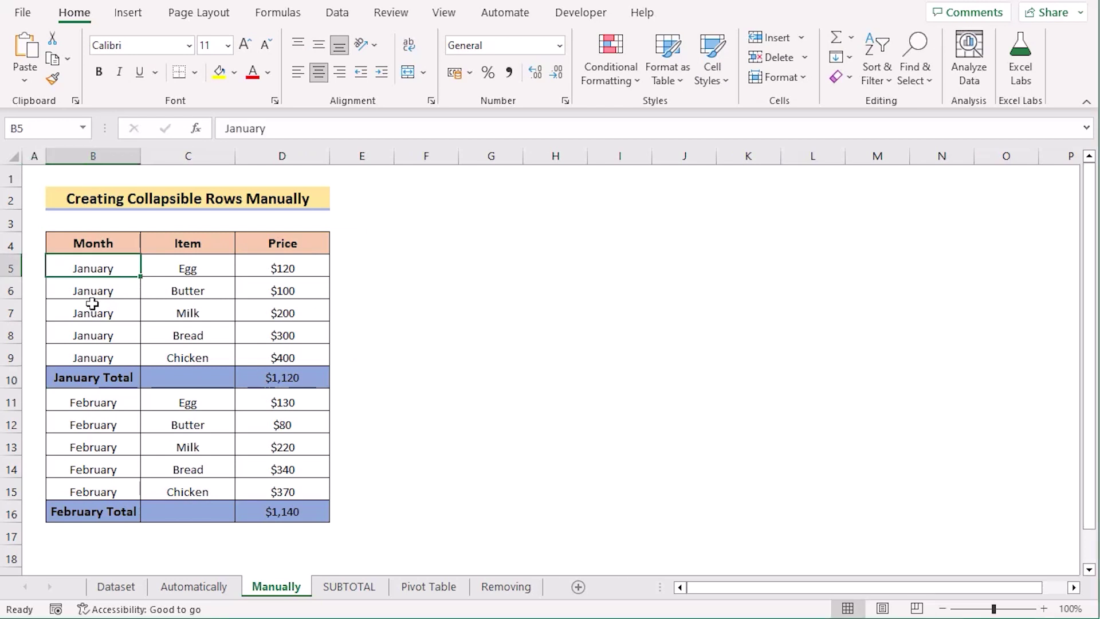
shift+click(291, 357)
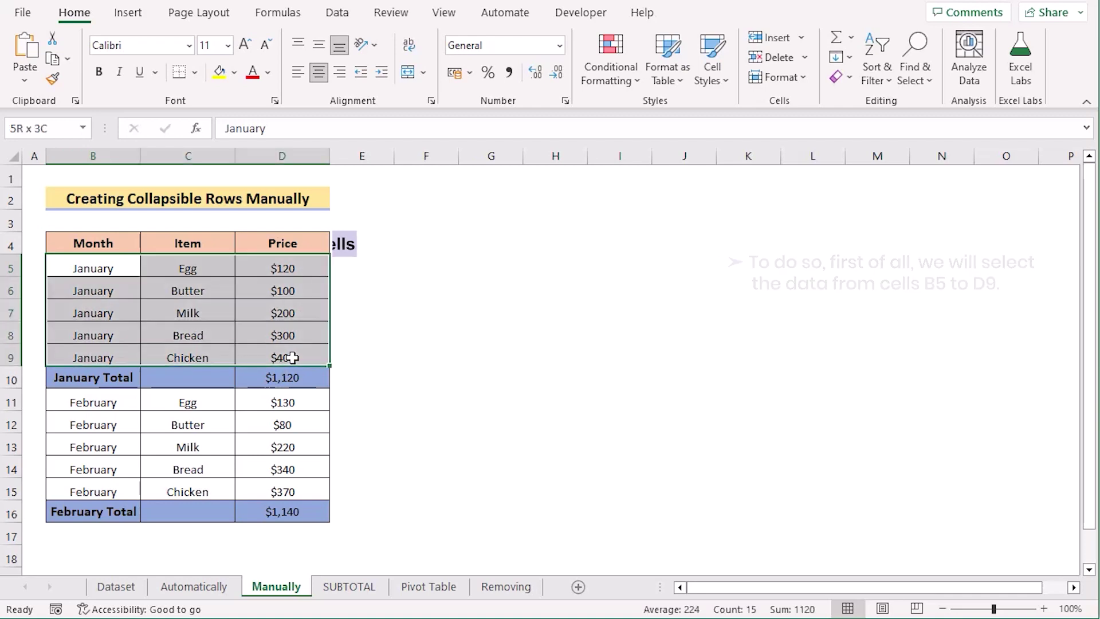
click(337, 12)
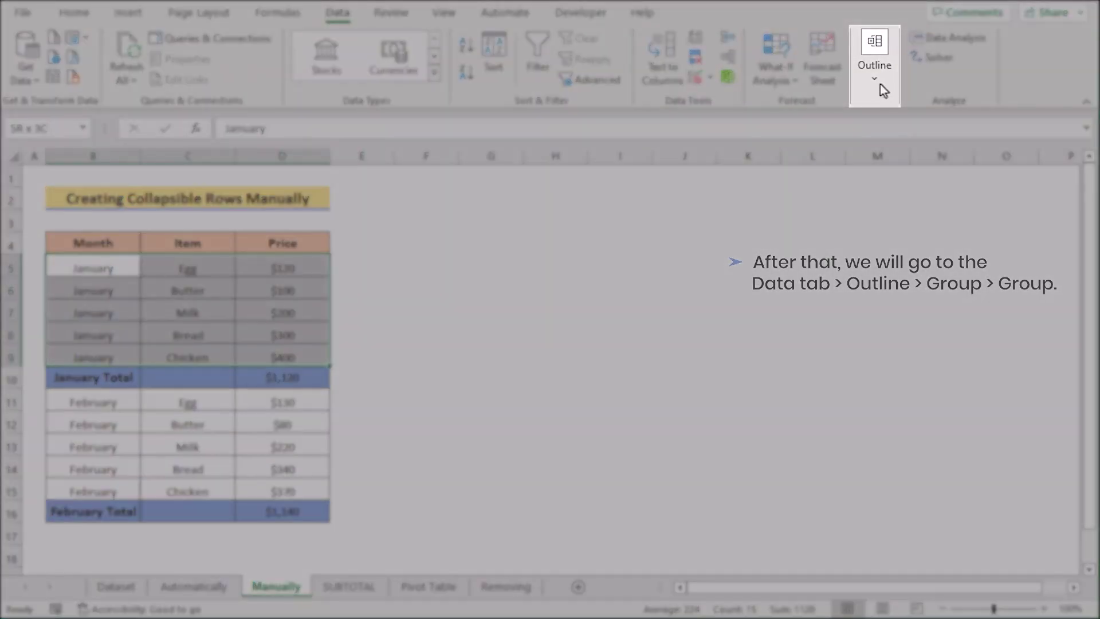
click(880, 84)
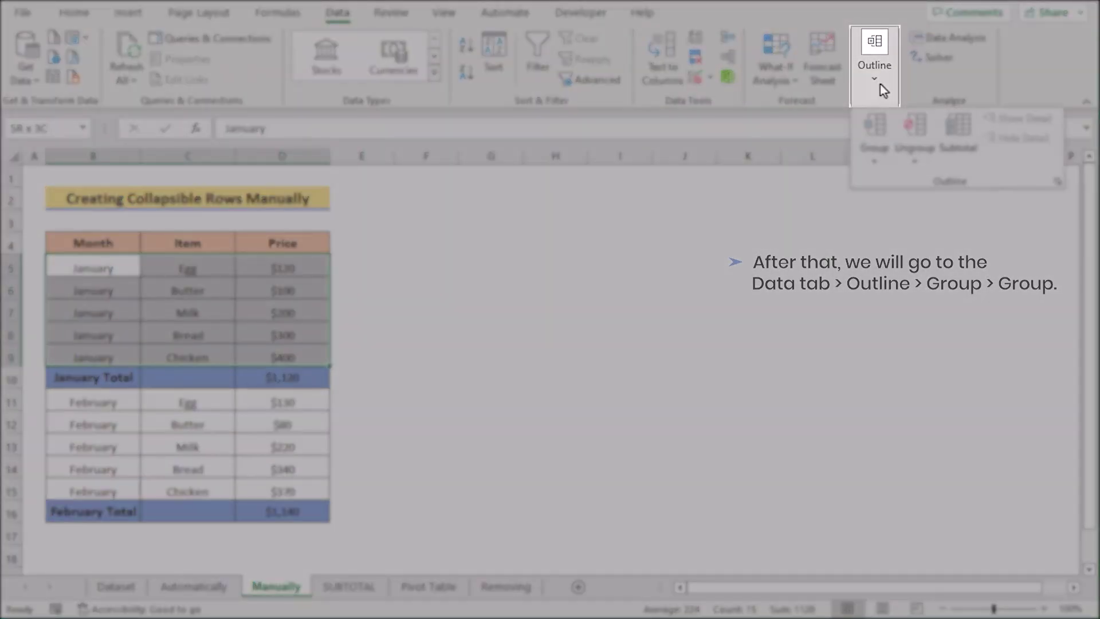
click(871, 164)
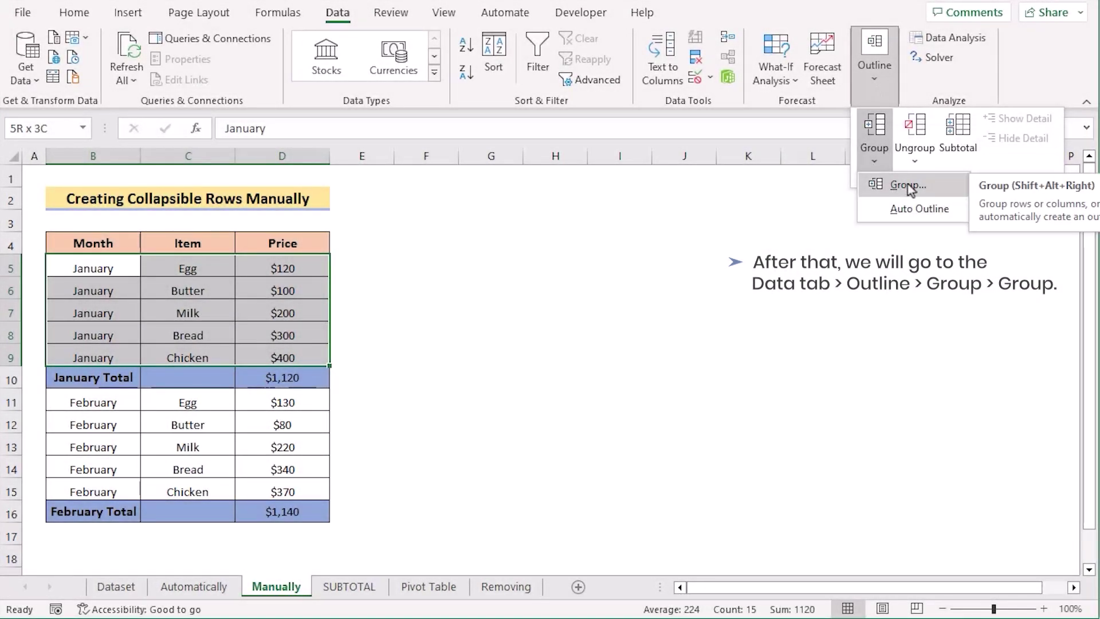
click(907, 183)
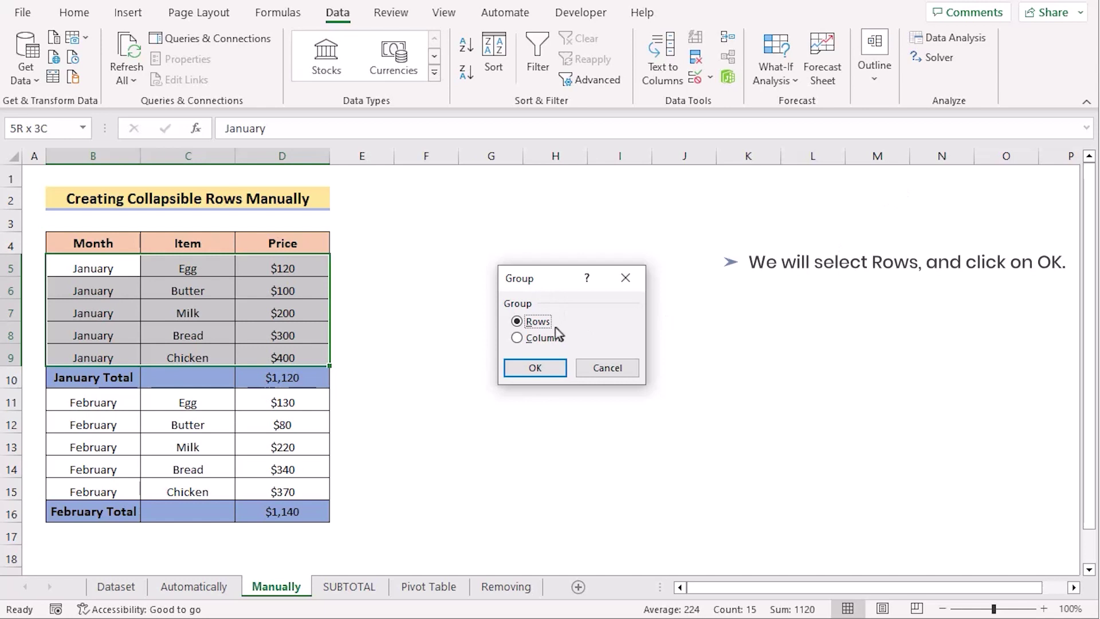
click(555, 370)
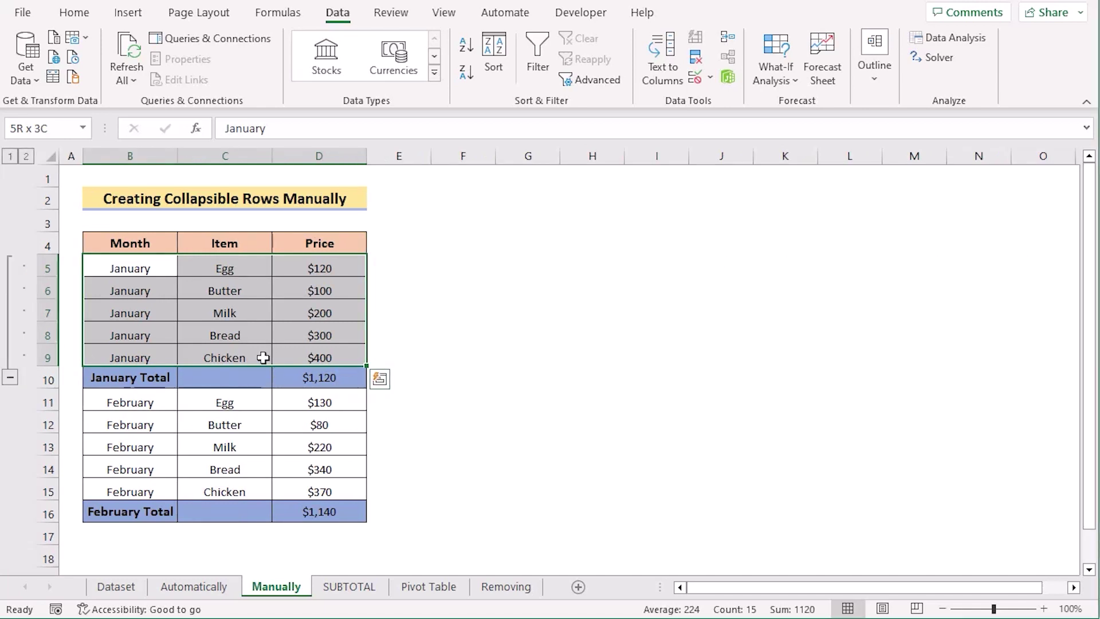
Collapse the grouped January rows 5–9 on the Manually sheet
click(12, 377)
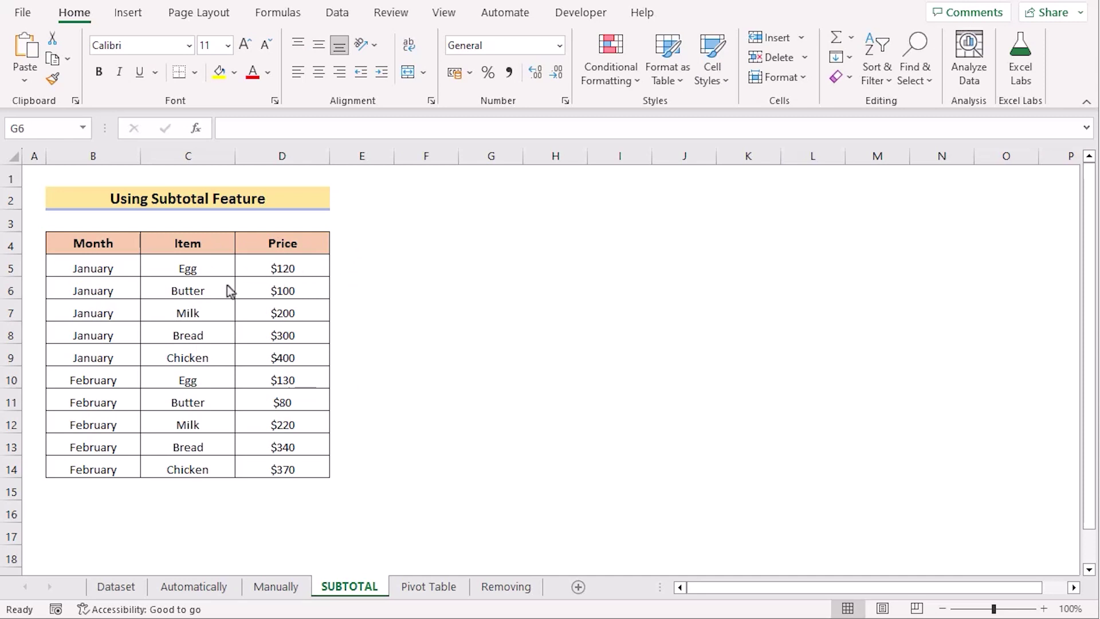
Insert Sum of Price subtotals at each change in Month, with summary below data
click(68, 270)
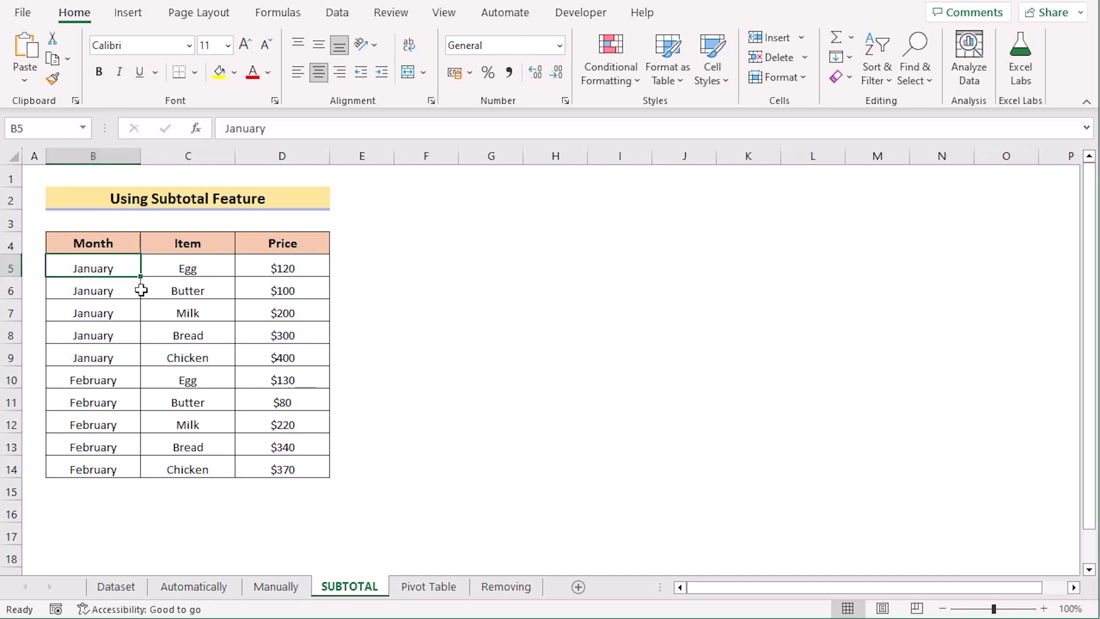
click(340, 14)
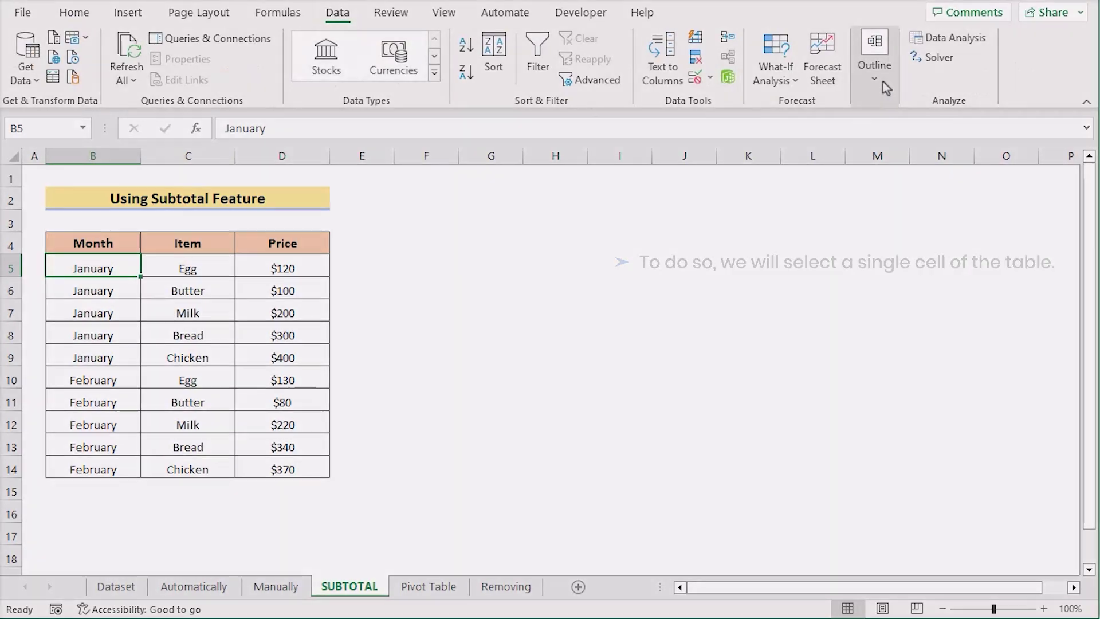
click(882, 82)
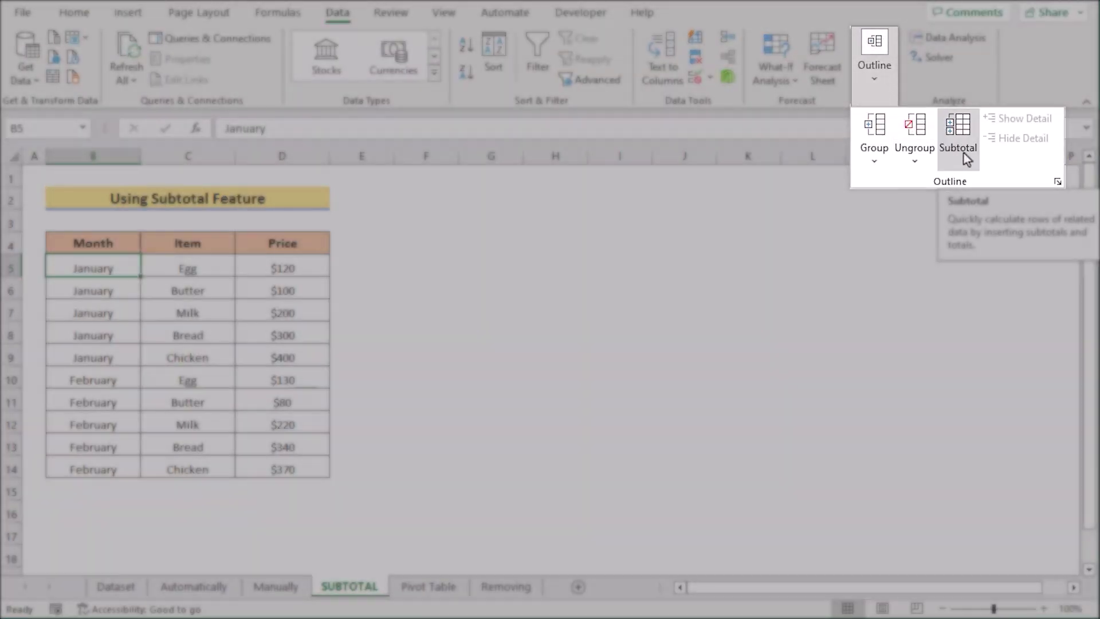
click(964, 153)
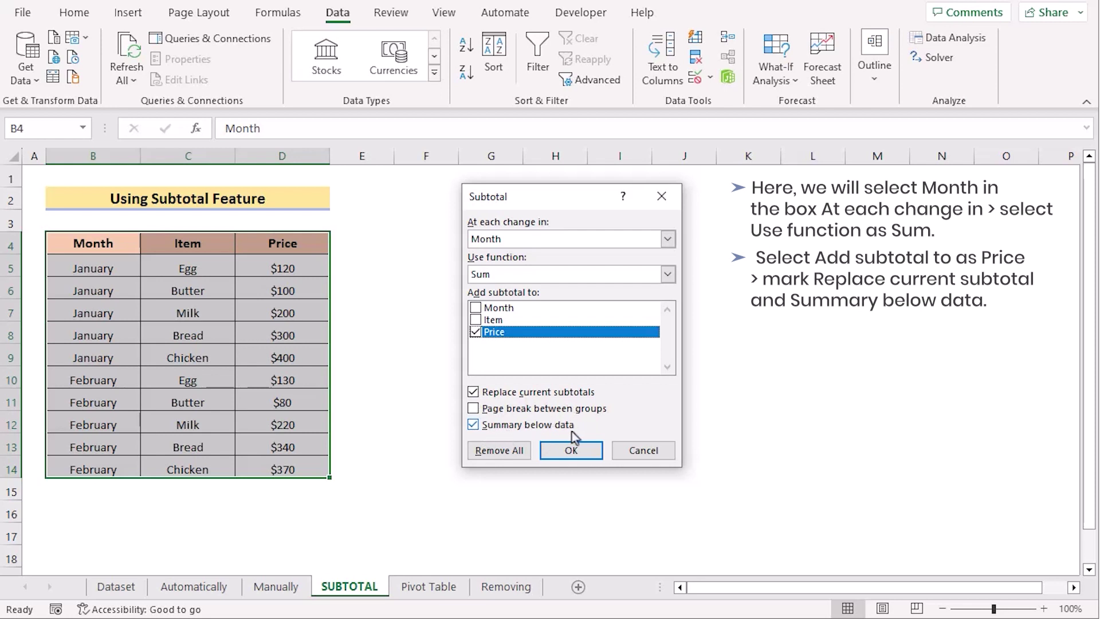
click(573, 451)
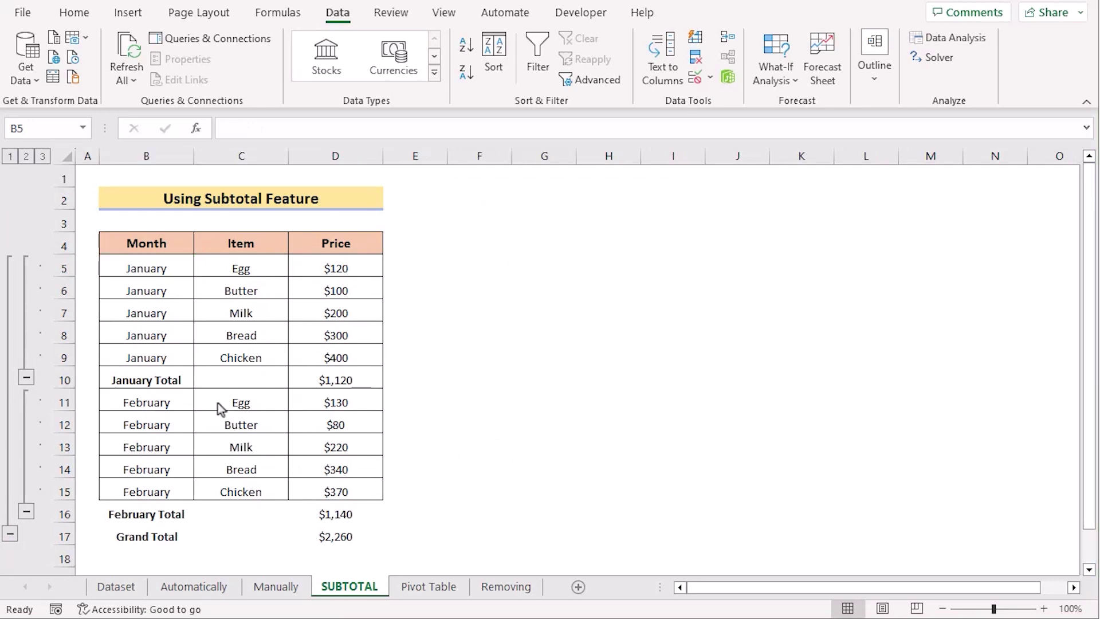
Collapse the January and February subtotal groups, then collapse down to the $2,260 Grand Total
click(129, 380)
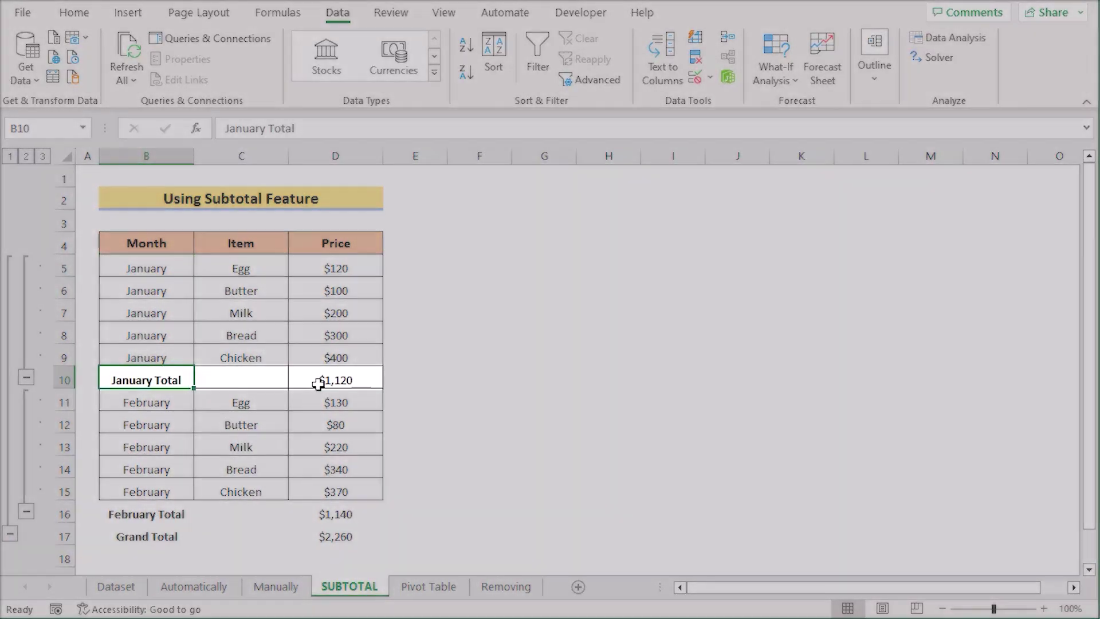
shift+click(318, 384)
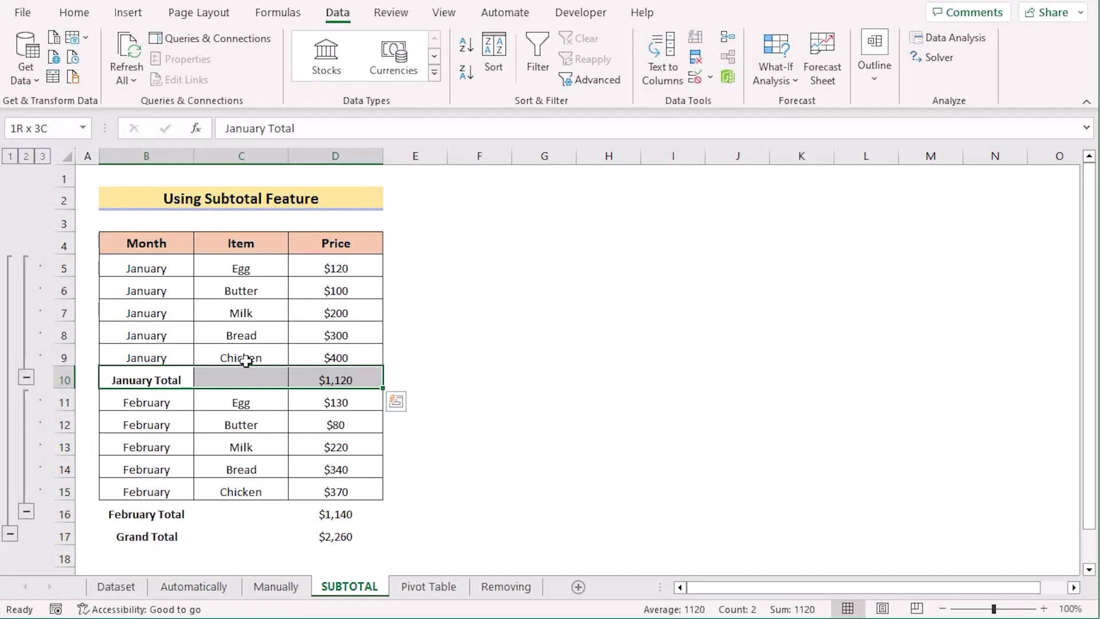
click(26, 378)
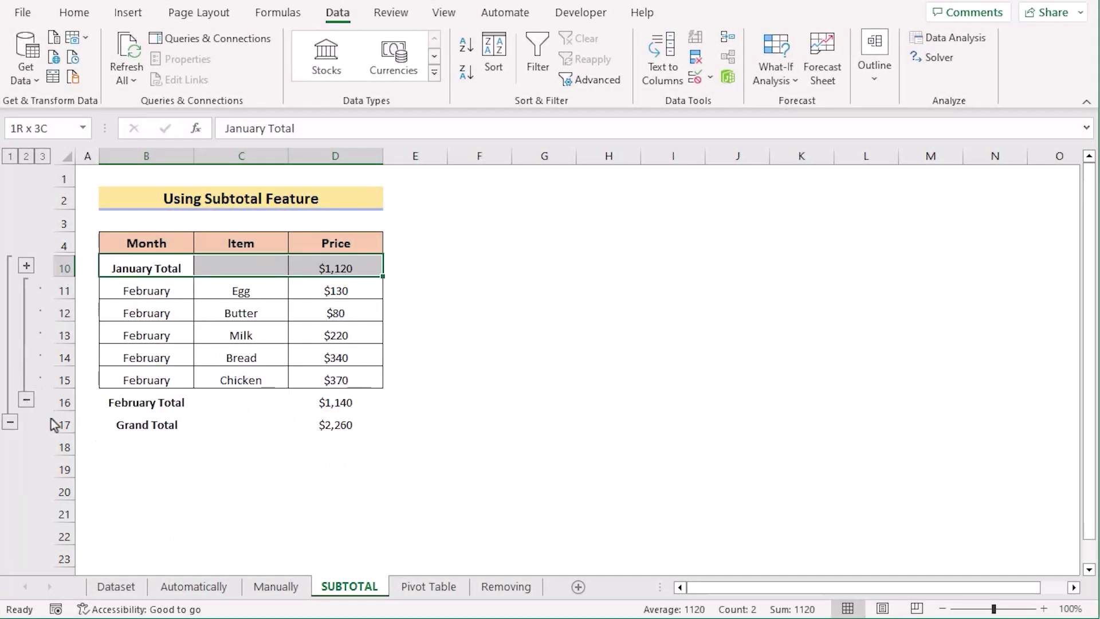
click(26, 401)
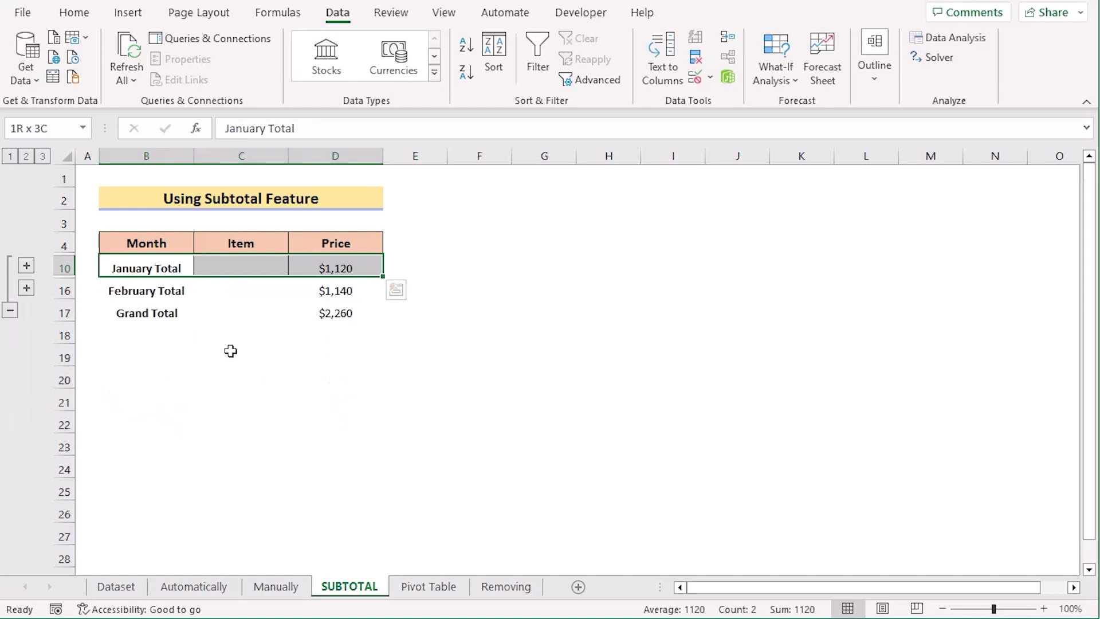
click(11, 312)
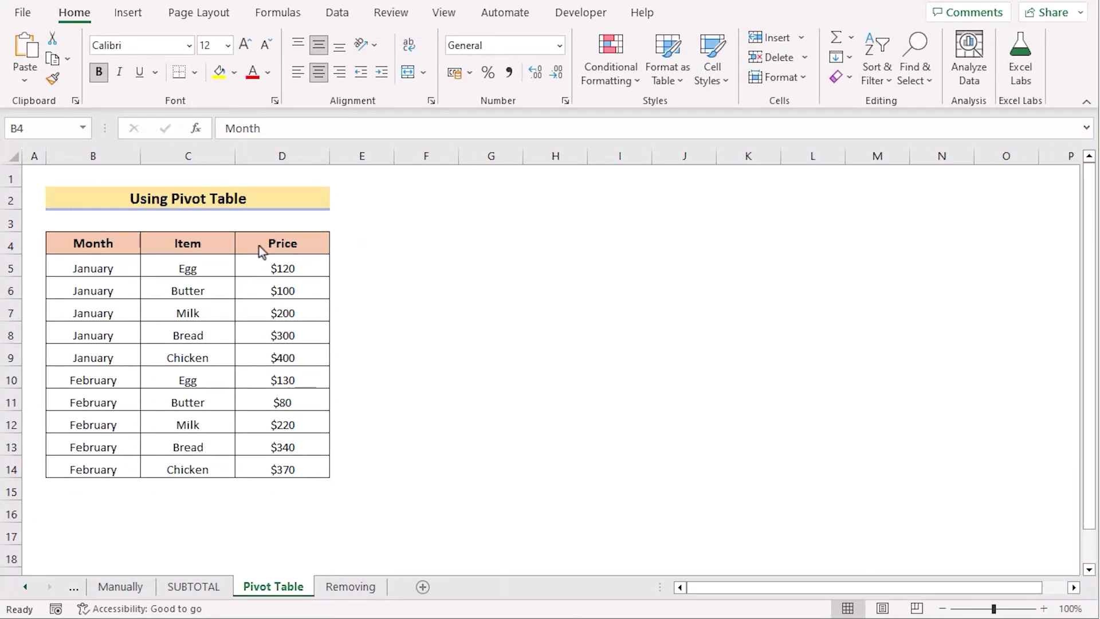
Select the whole Month/Item/Price dataset and create an empty PivotTable on a new worksheet
click(122, 246)
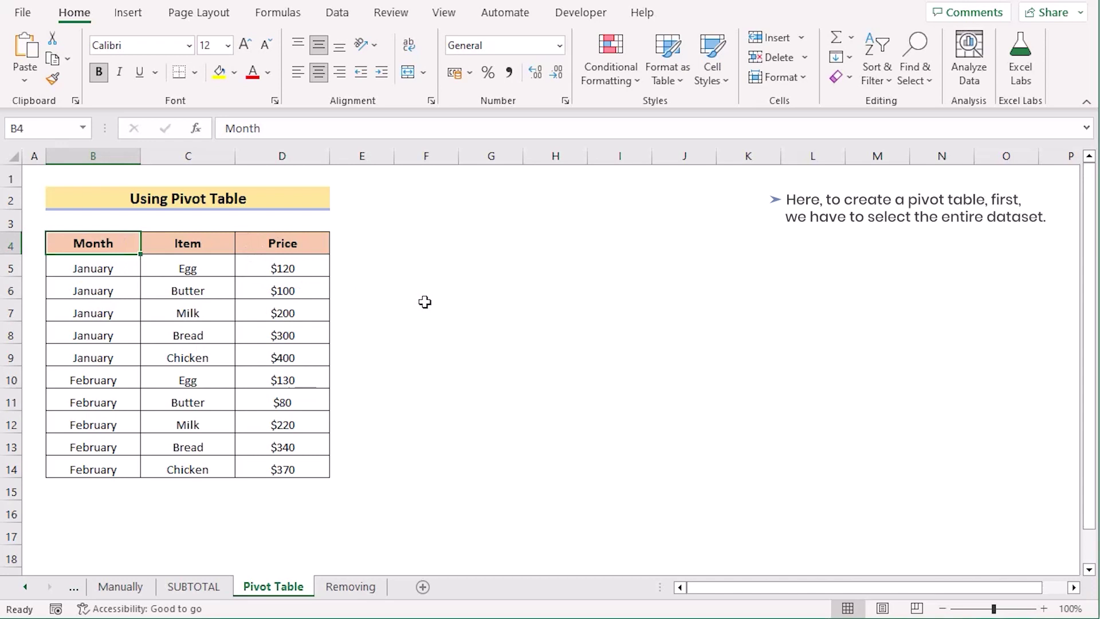
key(ctrl+a)
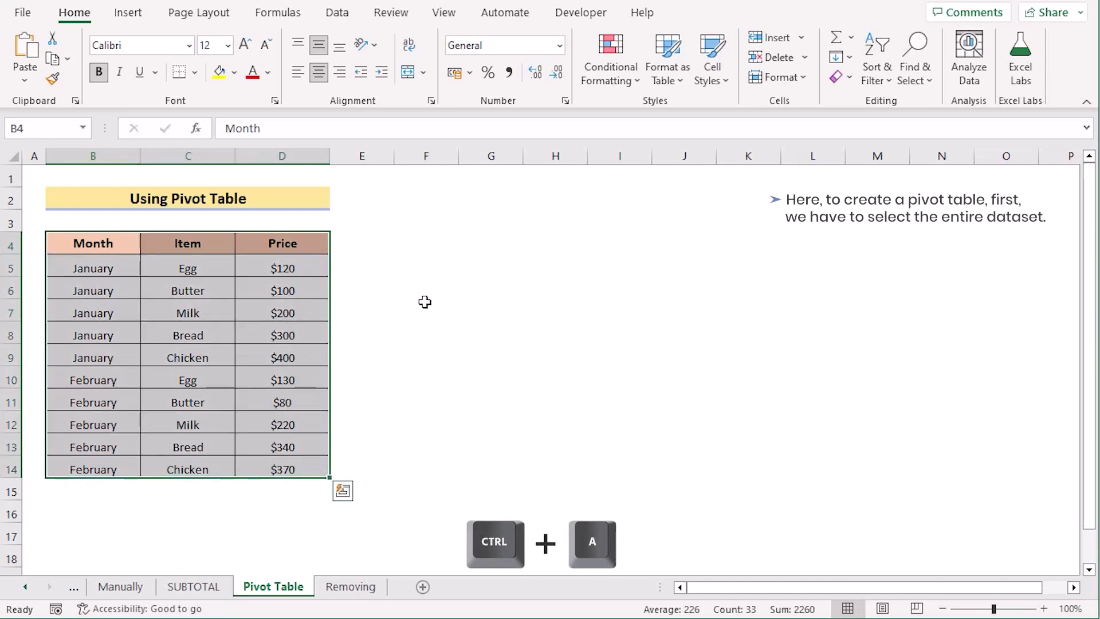
click(130, 16)
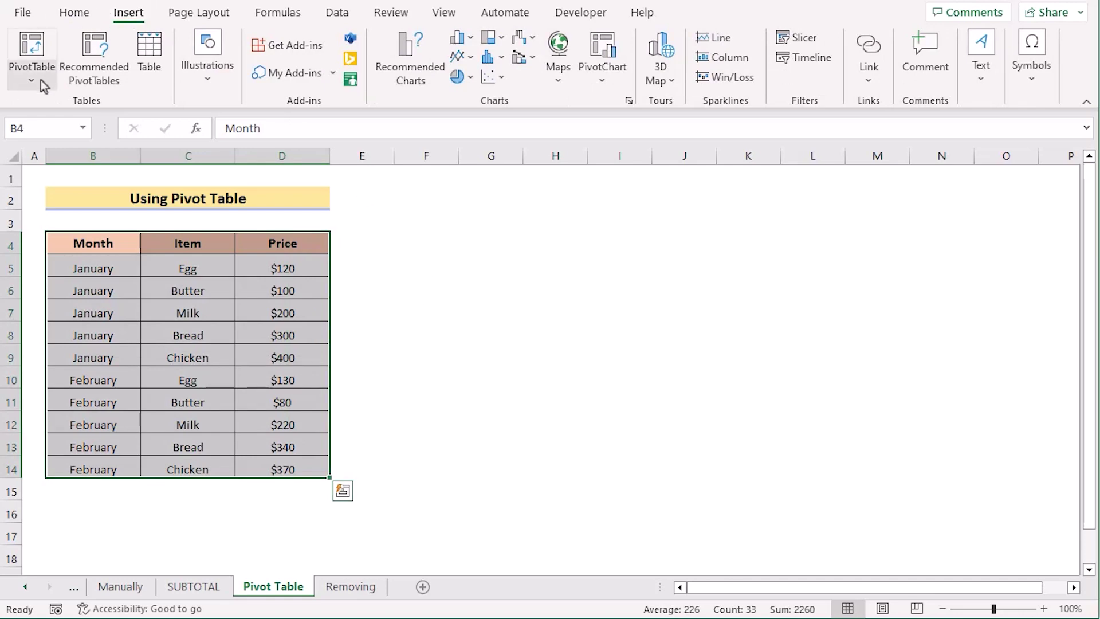
click(42, 50)
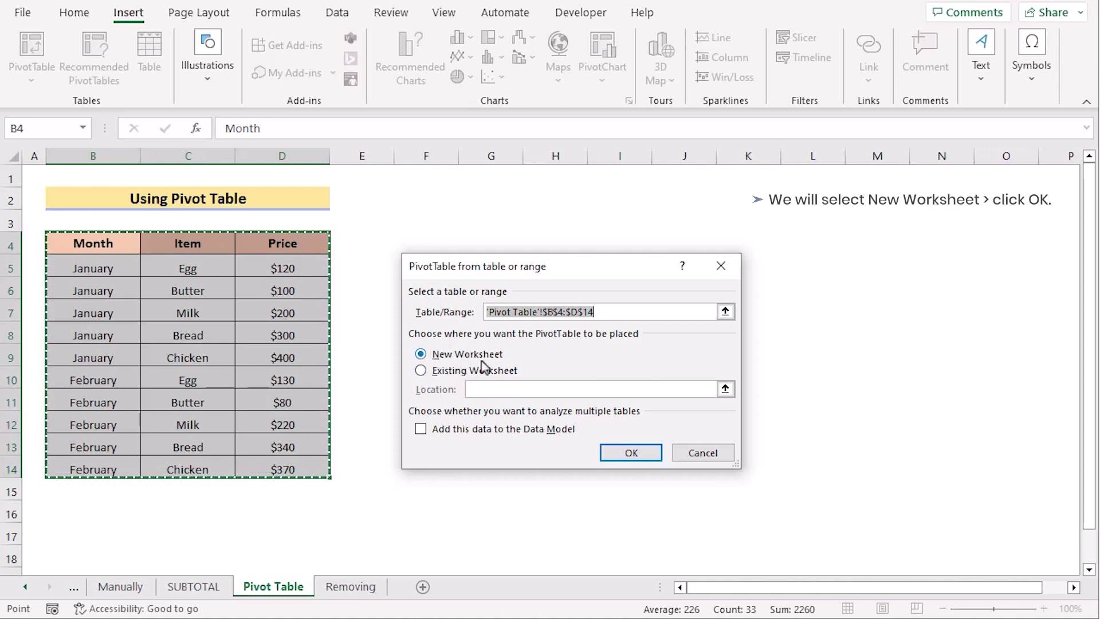
click(636, 458)
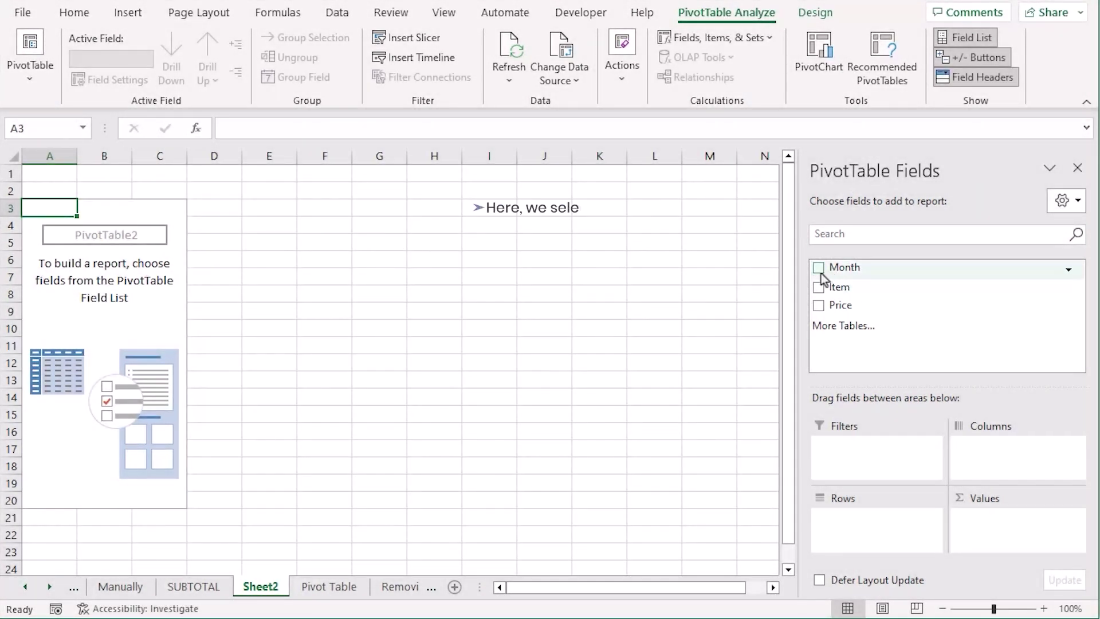
Add Month, Item and Price fields so the PivotTable sums Price by month and item
click(818, 267)
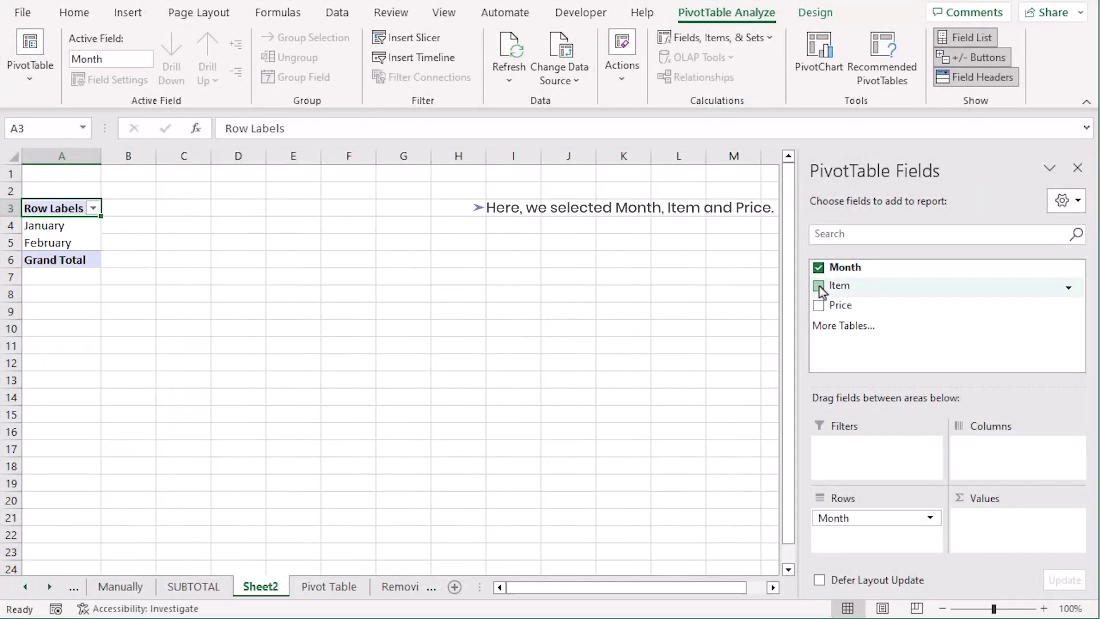
click(819, 285)
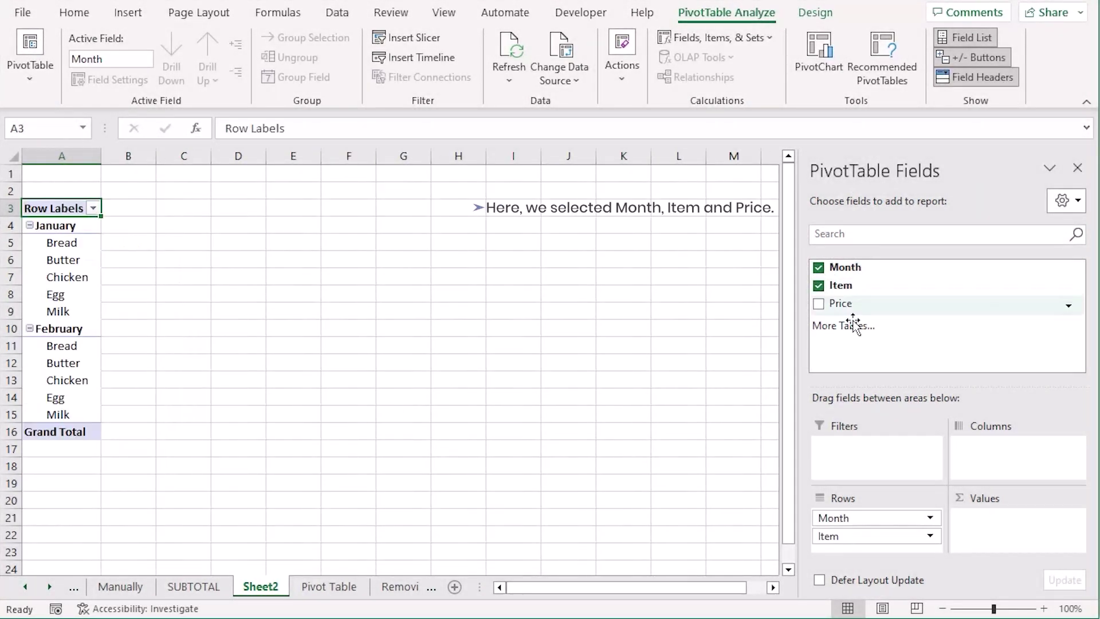
click(818, 304)
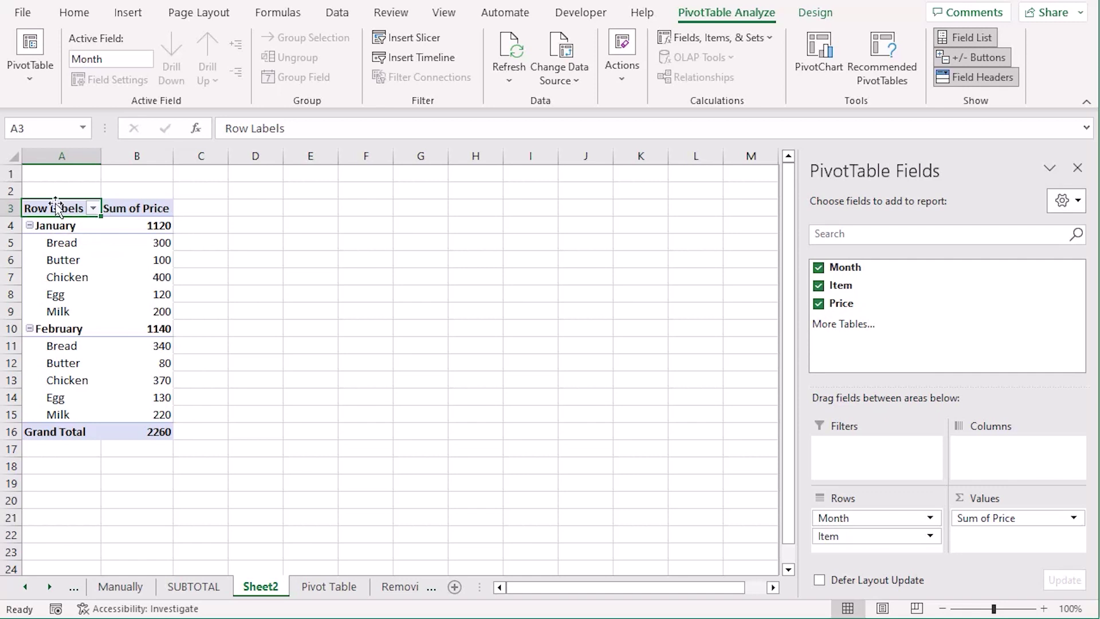
Collapse the January (1120) and February (1140) groups in the PivotTable
mouse_move(117, 282)
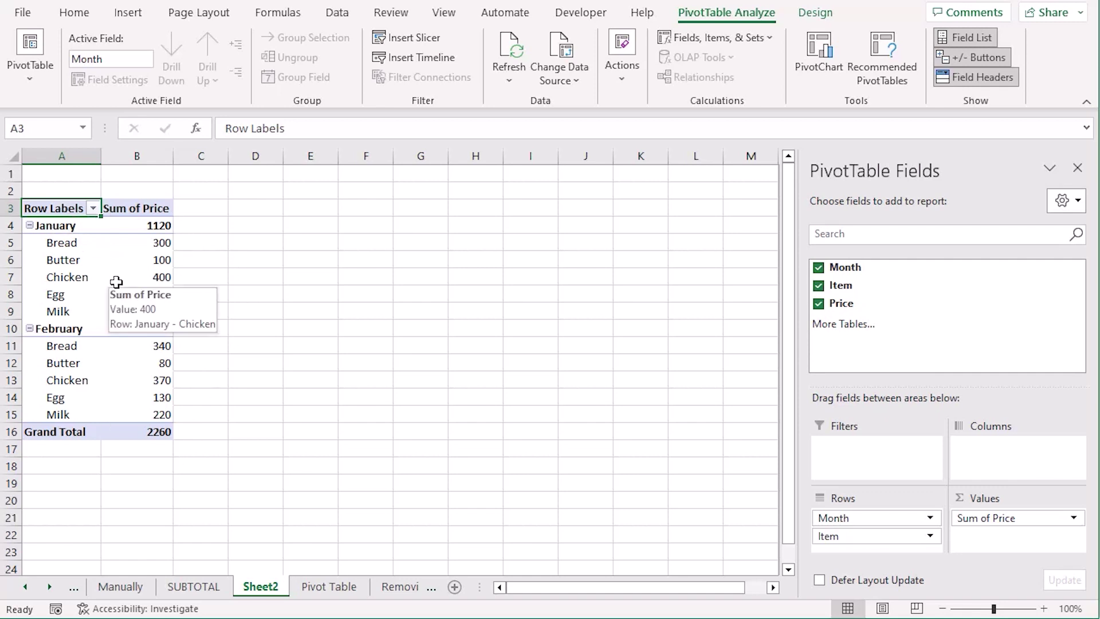
click(29, 225)
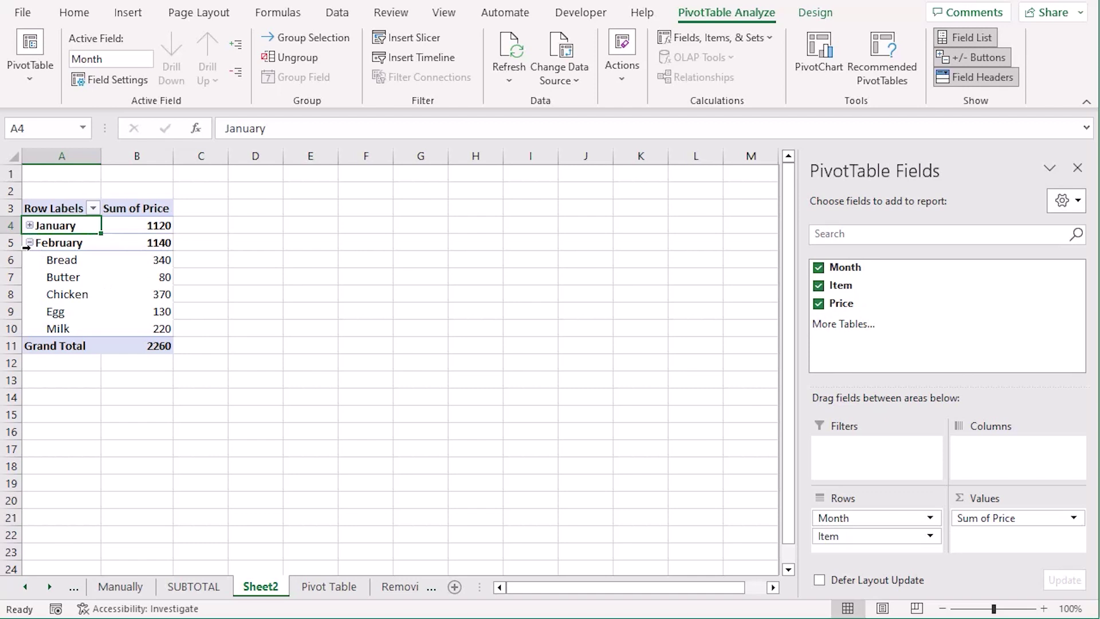
click(29, 242)
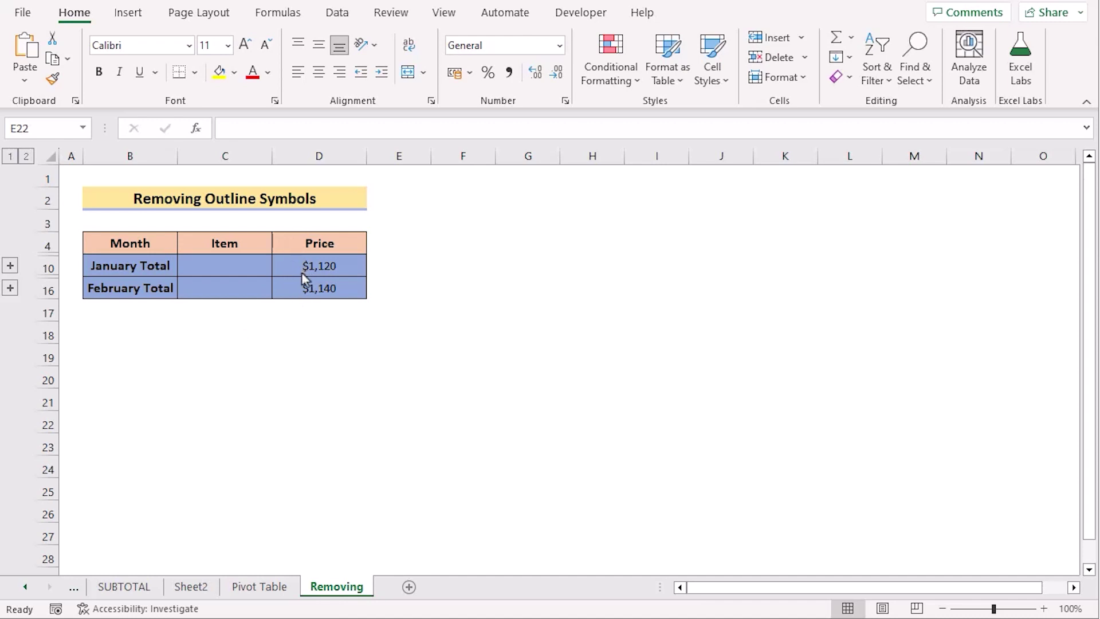
Open the File backstage view from the Removing sheet
click(22, 12)
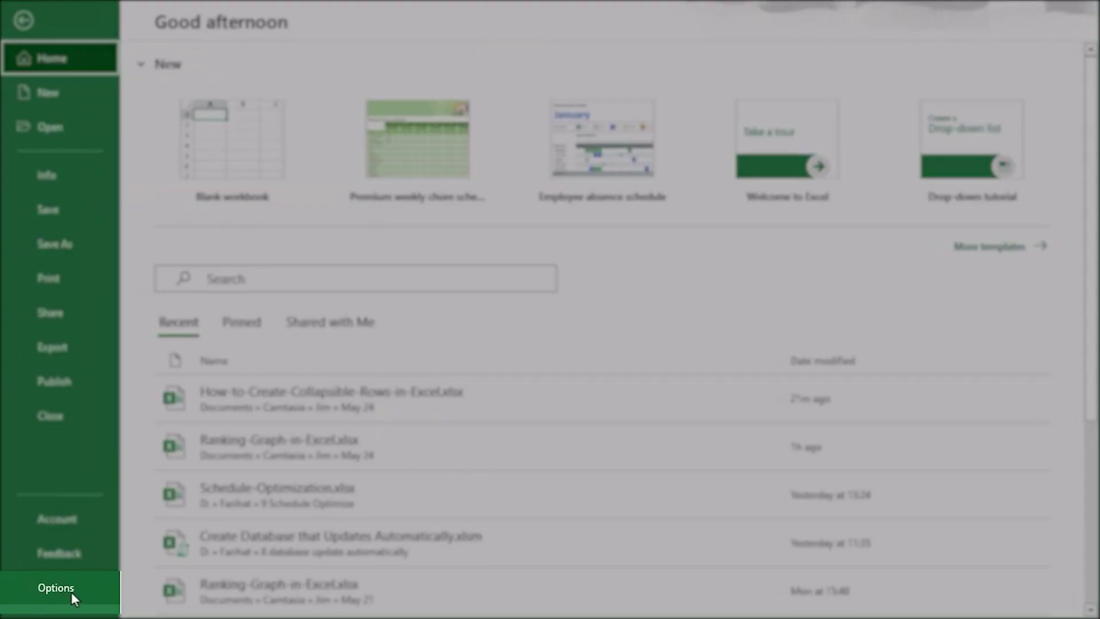
In Excel Options > Advanced, turn off 'Show outline symbols if an outline is applied' for the Removing sheet
click(71, 593)
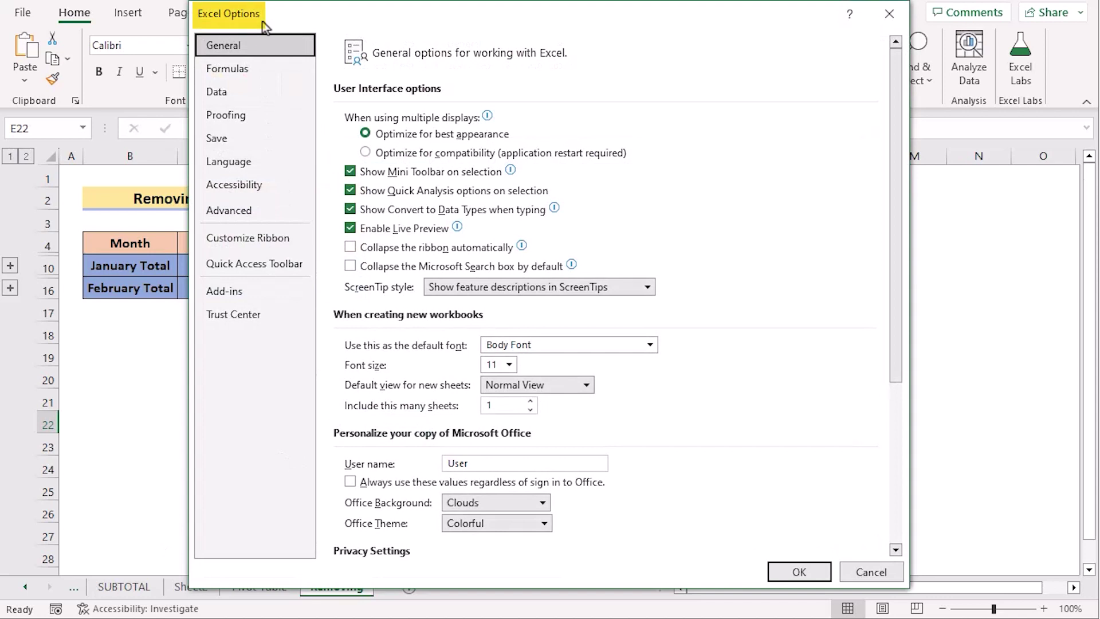
click(286, 214)
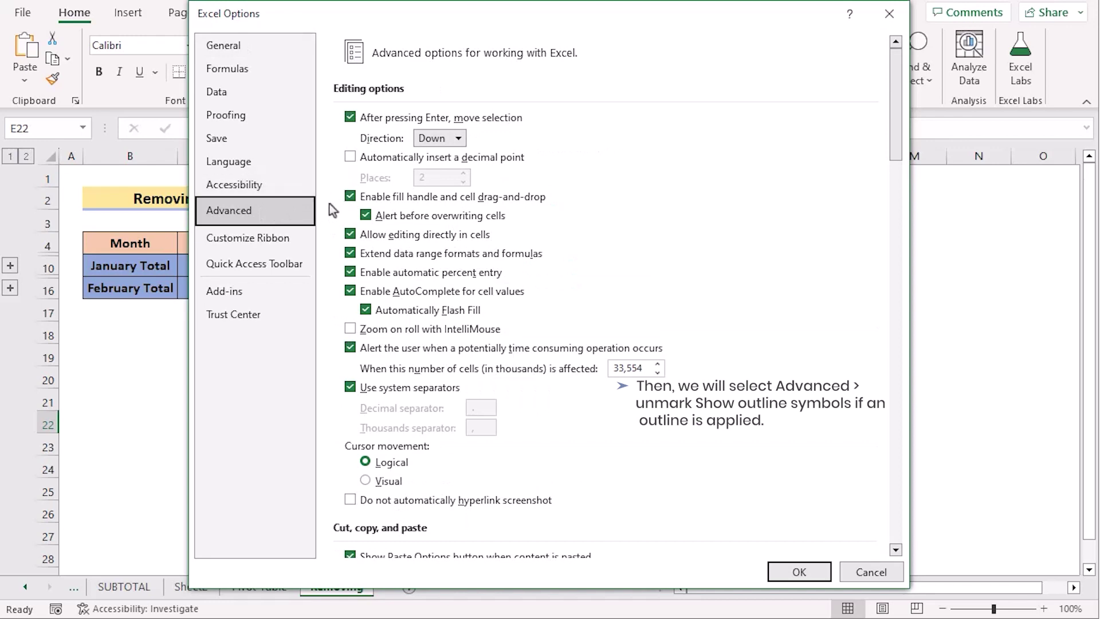
drag(893, 154, 892, 424)
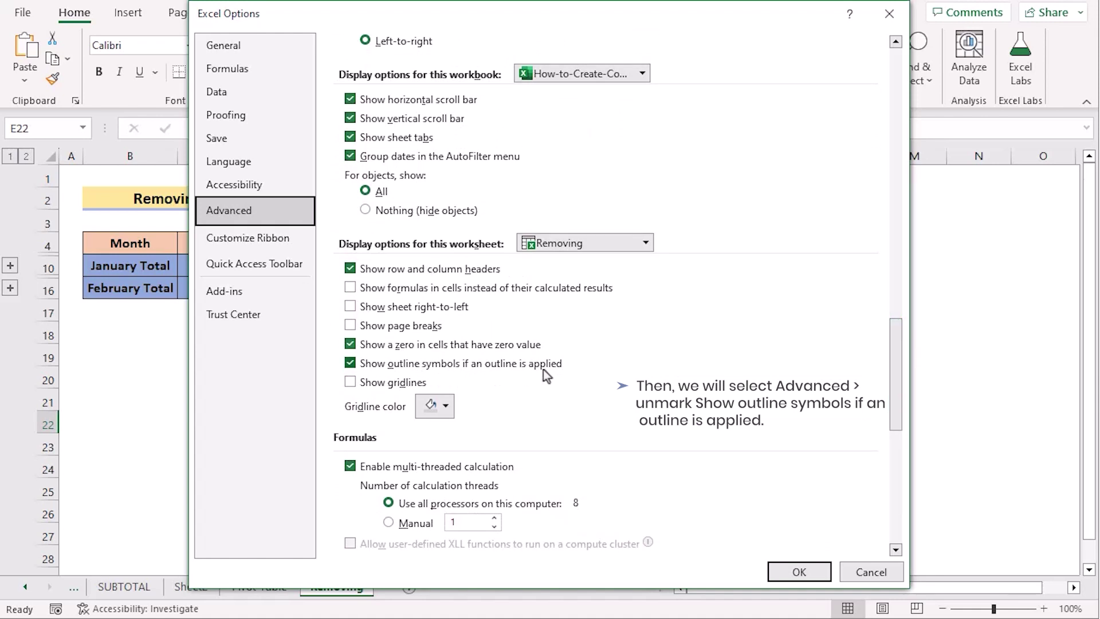
click(361, 367)
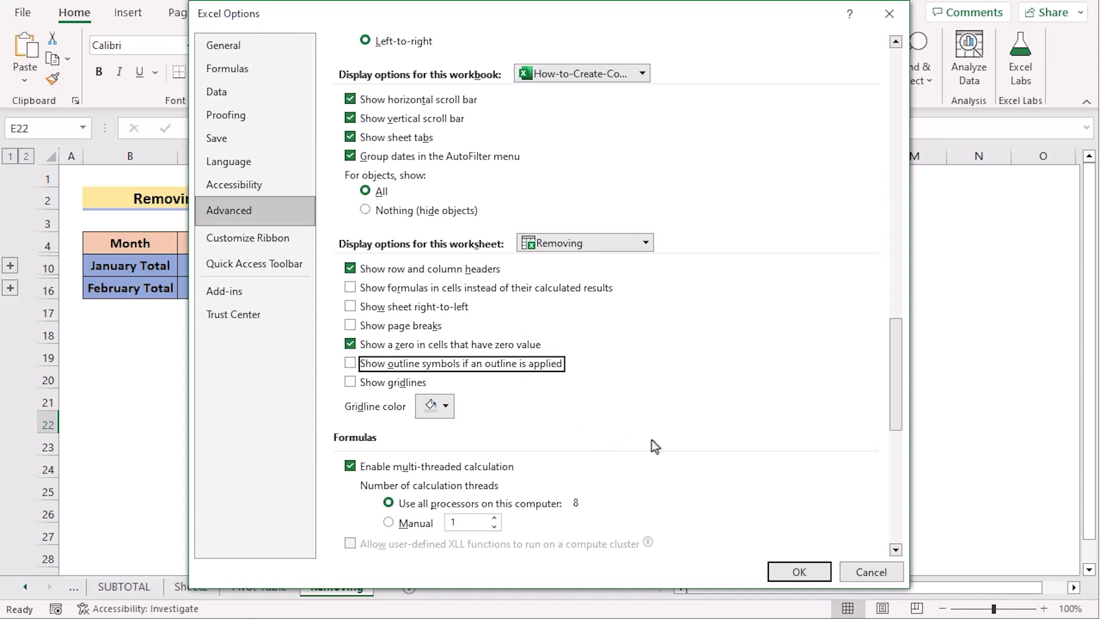
drag(520, 8, 714, 12)
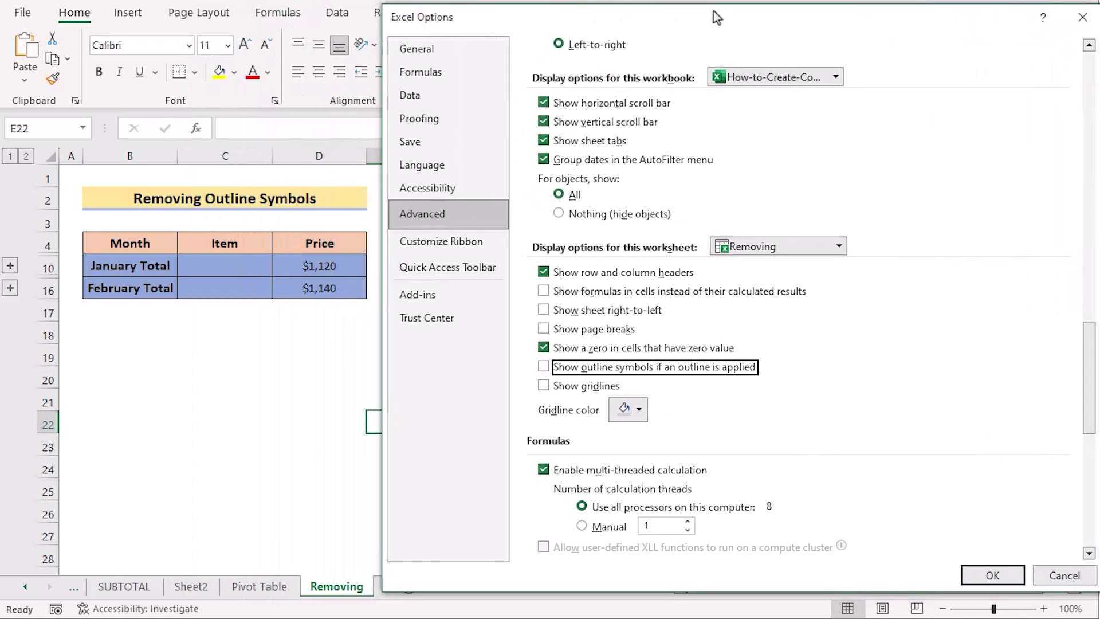
click(996, 576)
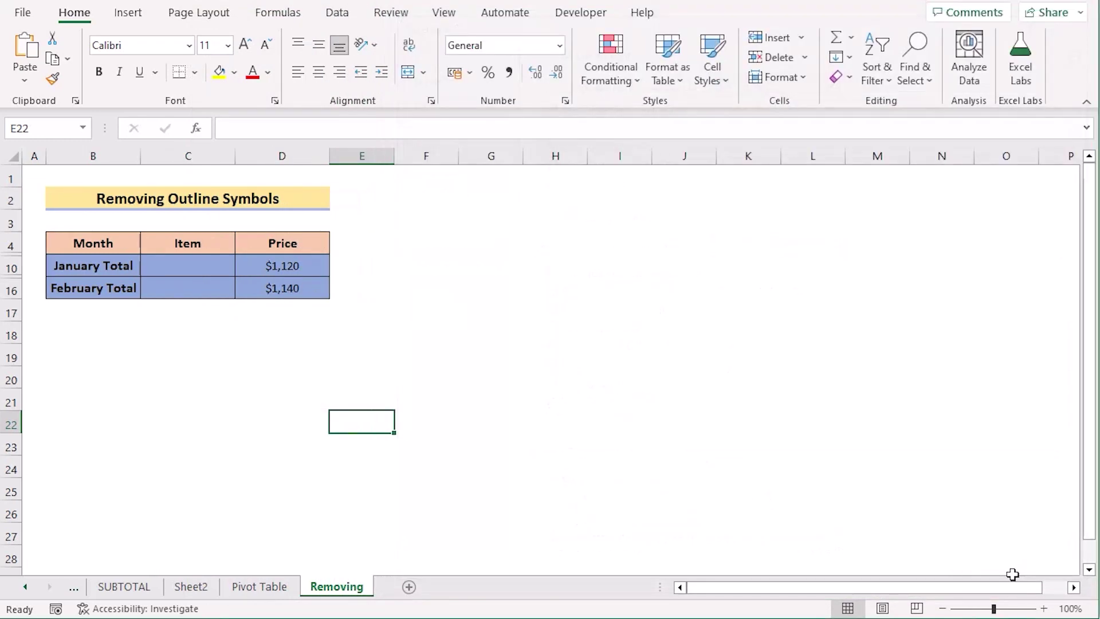